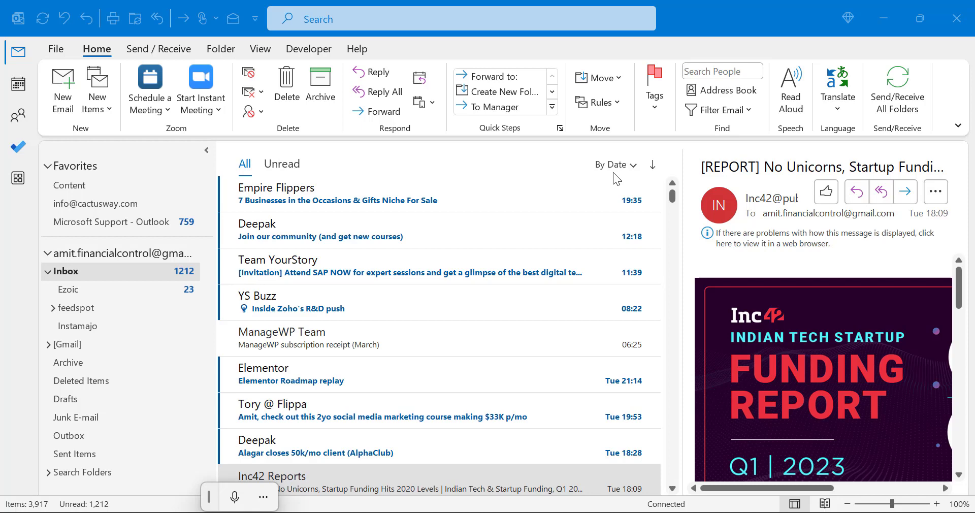
Create a new blank email message and put the cursor in its body.
{"action": "left_click", "coordinate": [64, 104]}
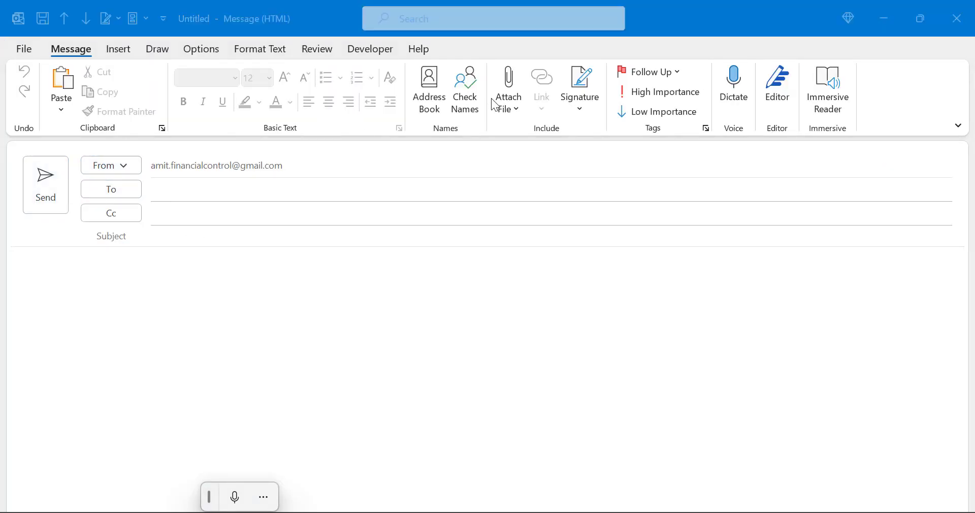
{"action": "left_click", "coordinate": [214, 300]}
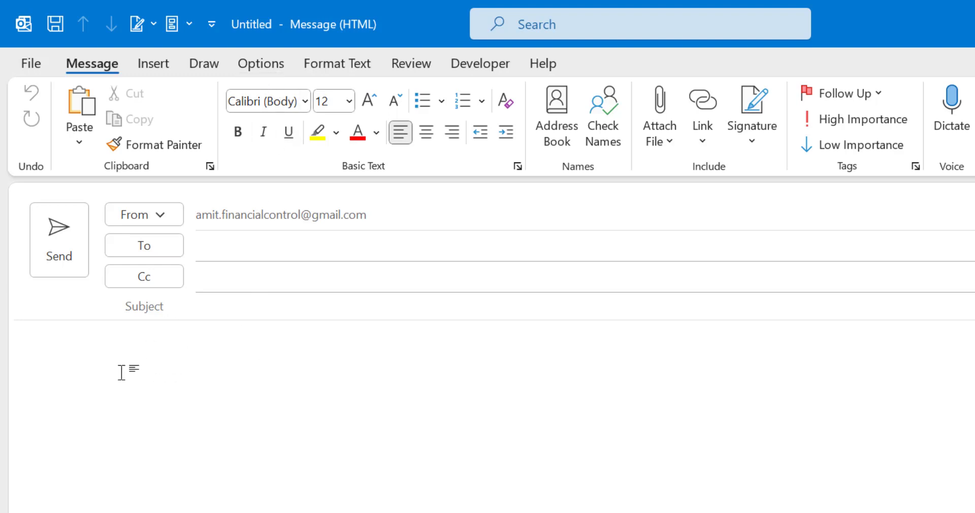
Set the message page colour to light green from the Options tab's Page Color swatches.
{"action": "left_click", "coordinate": [256, 68]}
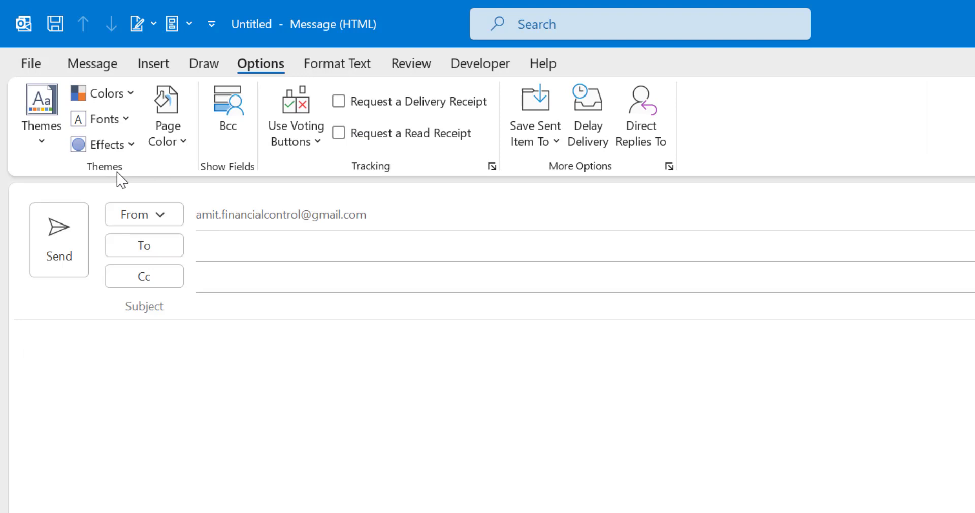
{"action": "left_click", "coordinate": [183, 145]}
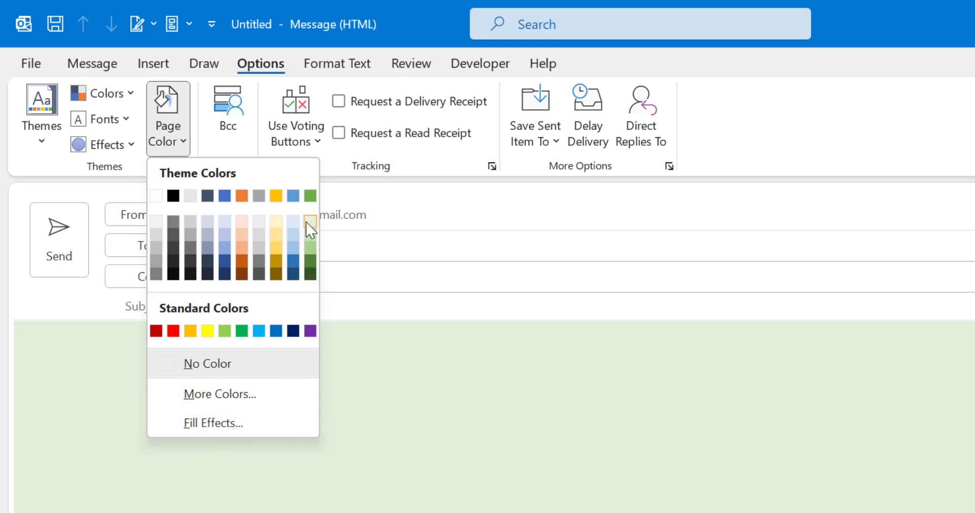
{"action": "left_click", "coordinate": [310, 222]}
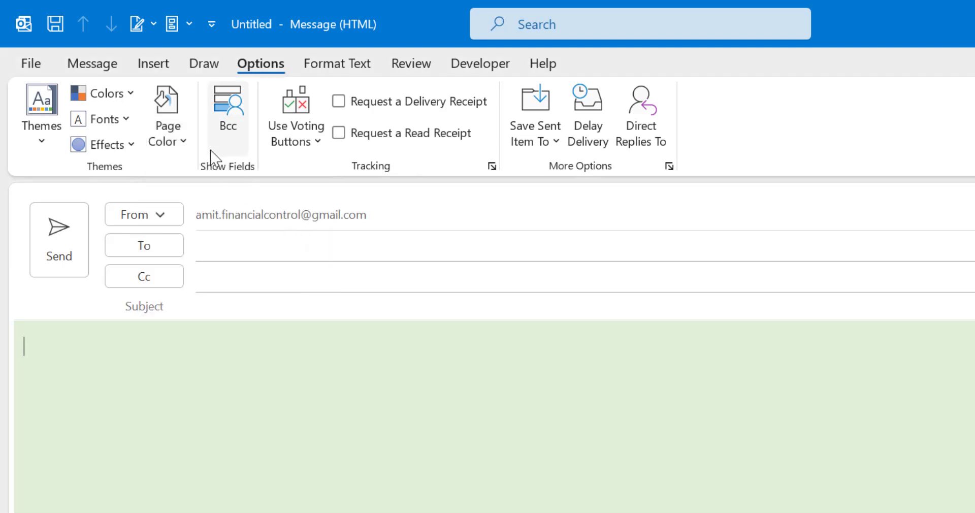
{"action": "left_click", "coordinate": [182, 143]}
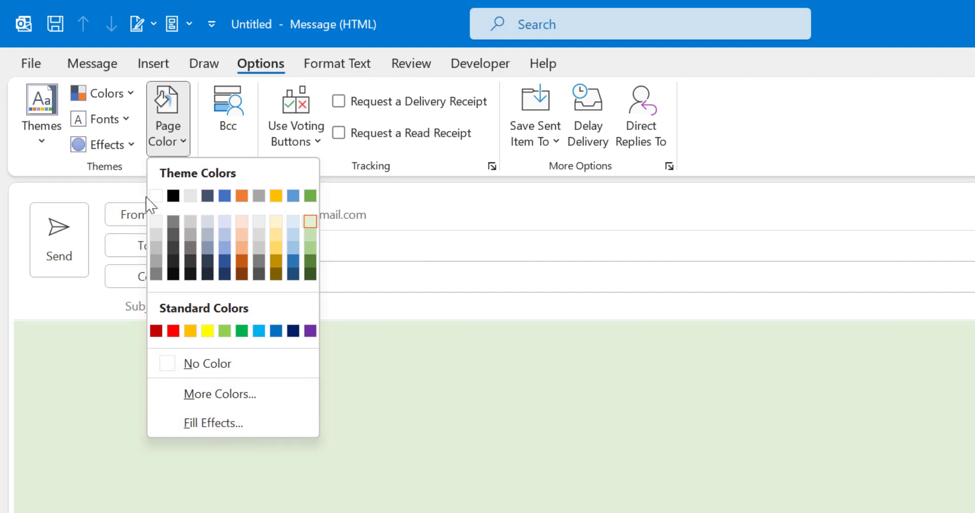
Preview one-colour gradient shading styles: horizontal, vertical, diagonal up, diagonal down, from centre.
{"action": "left_click", "coordinate": [217, 428]}
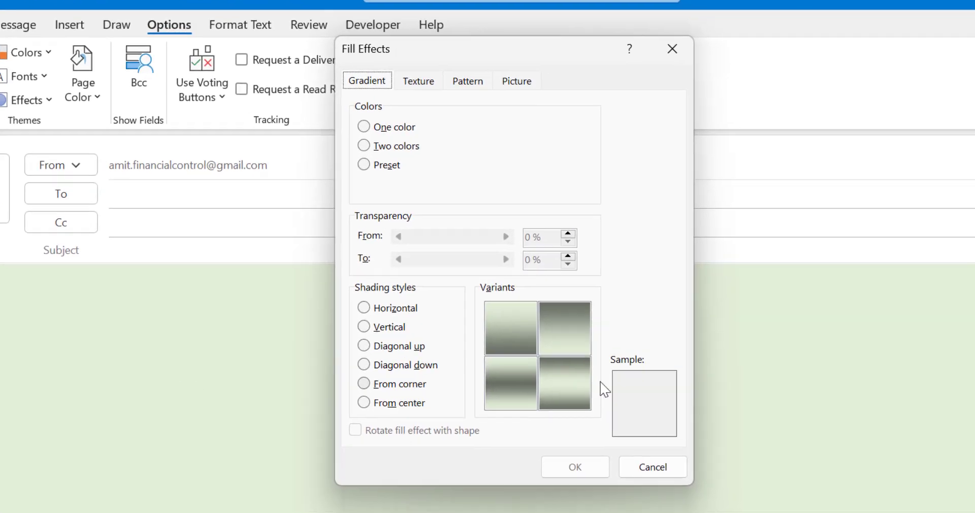
{"action": "left_click", "coordinate": [494, 362]}
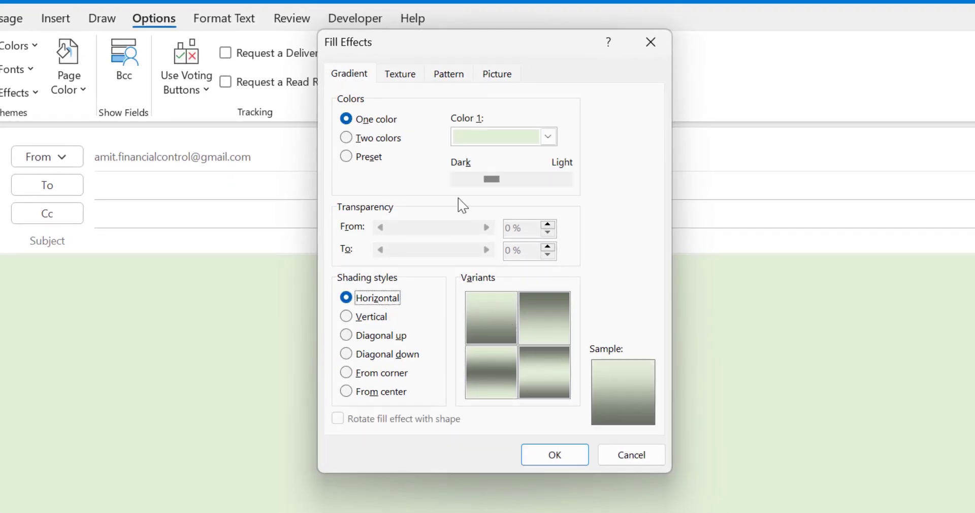
{"action": "left_click", "coordinate": [370, 317]}
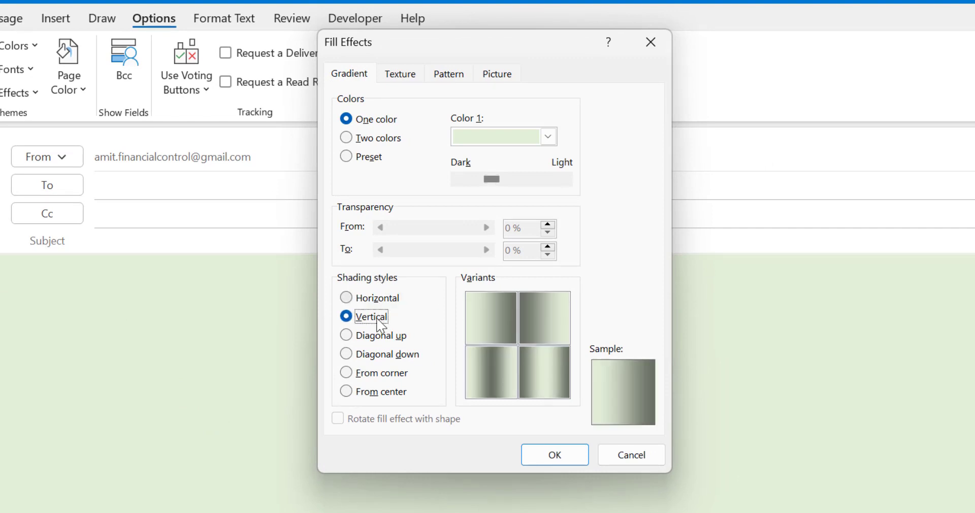
{"action": "left_click", "coordinate": [357, 336]}
{"action": "left_click", "coordinate": [357, 355]}
{"action": "left_click", "coordinate": [377, 391]}
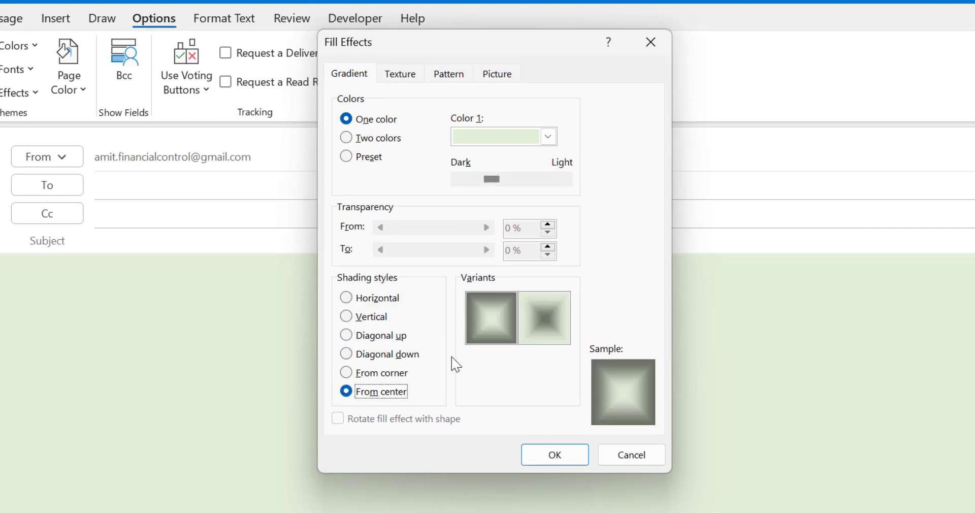
{"action": "left_click", "coordinate": [371, 298]}
Switch the gradient to two colours with orange as Color 2, trying vertical and diagonal shading.
{"action": "left_click", "coordinate": [385, 140]}
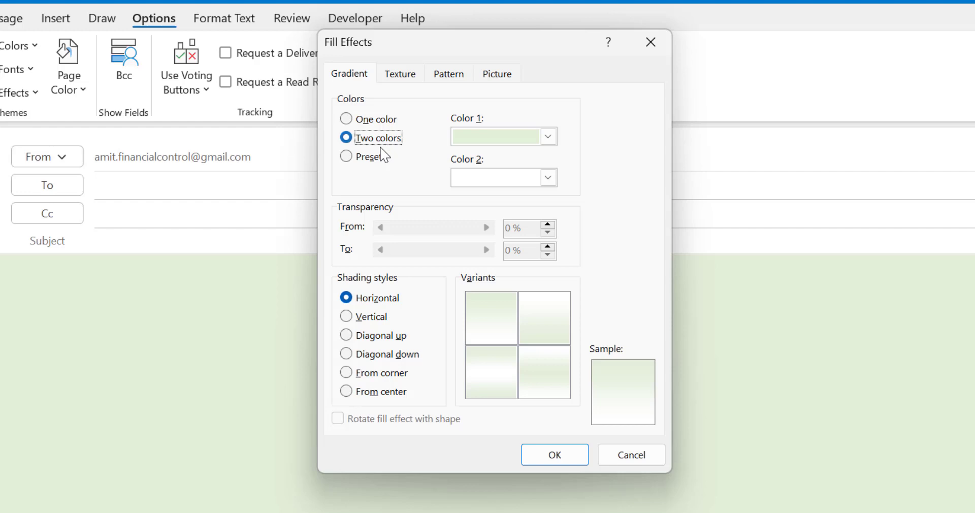
{"action": "left_click", "coordinate": [549, 178]}
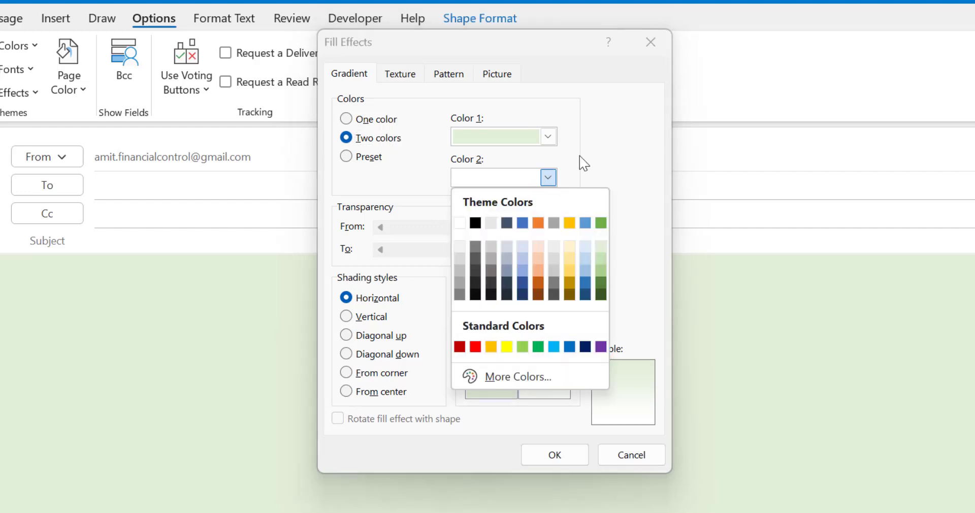
{"action": "left_click", "coordinate": [425, 163]}
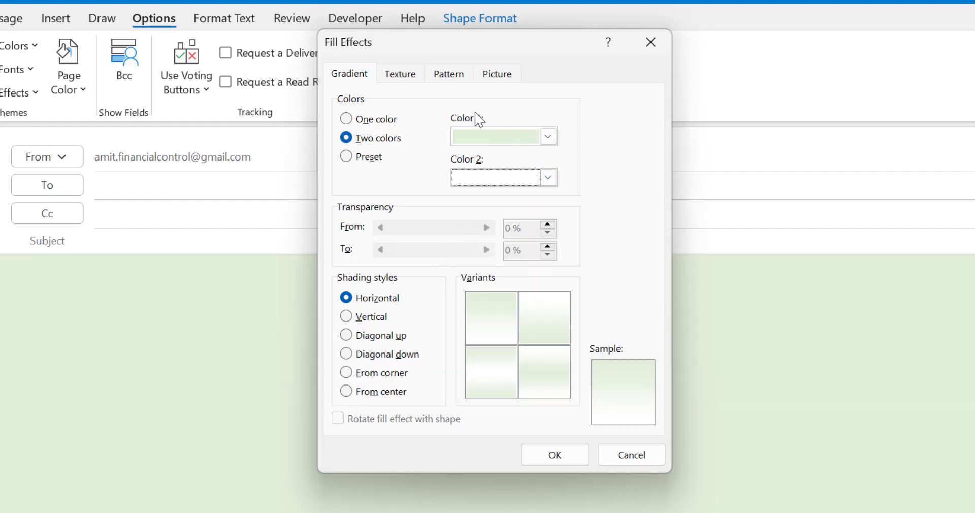
{"action": "left_click", "coordinate": [548, 179]}
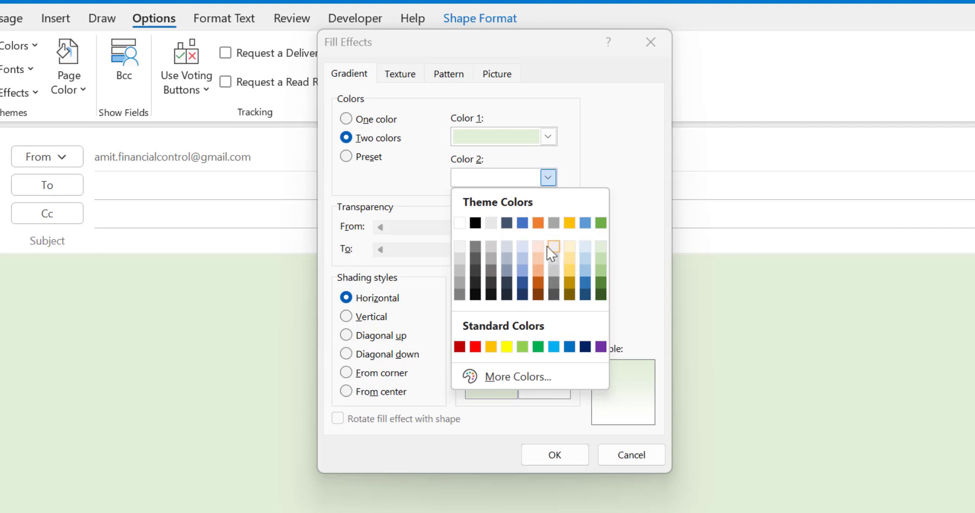
{"action": "left_click", "coordinate": [538, 222]}
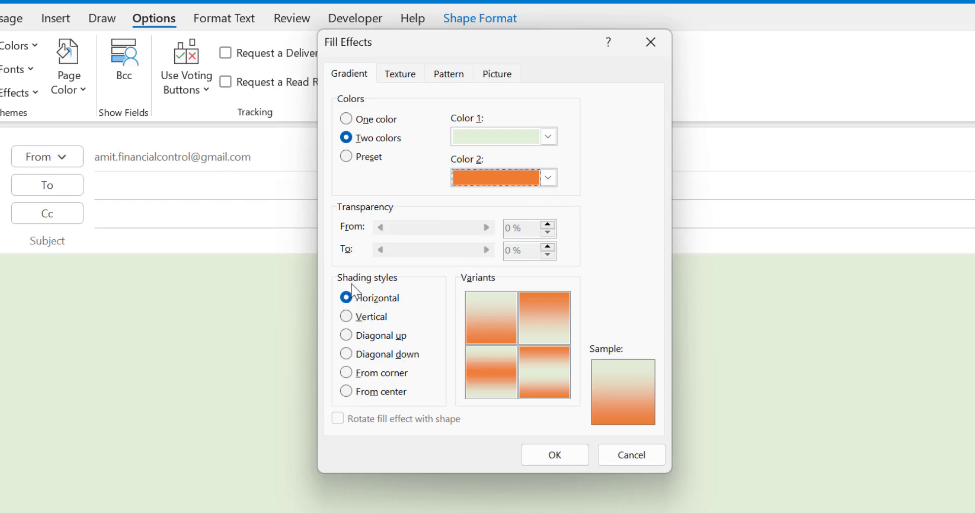
{"action": "left_click", "coordinate": [348, 316]}
{"action": "left_click", "coordinate": [348, 335]}
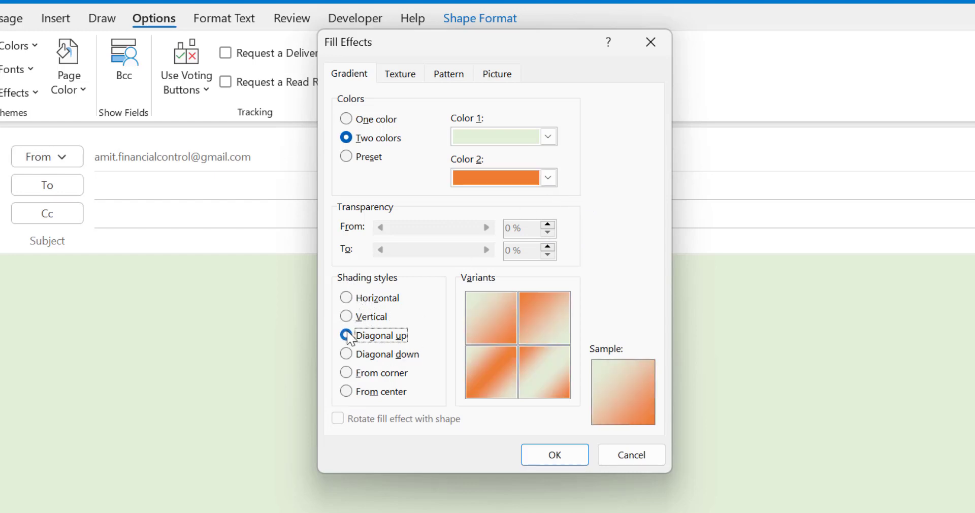
{"action": "left_click", "coordinate": [355, 354]}
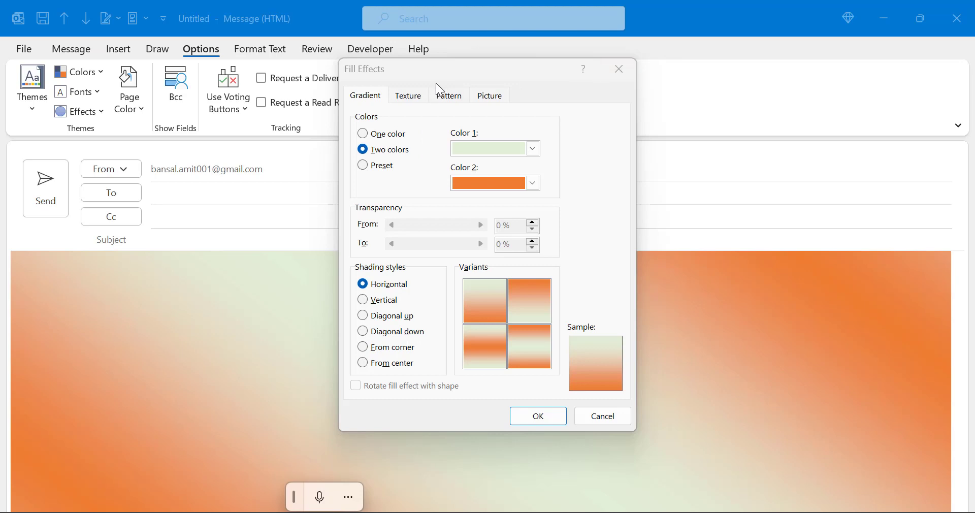
Preview Newsprint, Recycled paper and Parchment textures, then bring up Other Texture's picture sources.
{"action": "left_click", "coordinate": [410, 99]}
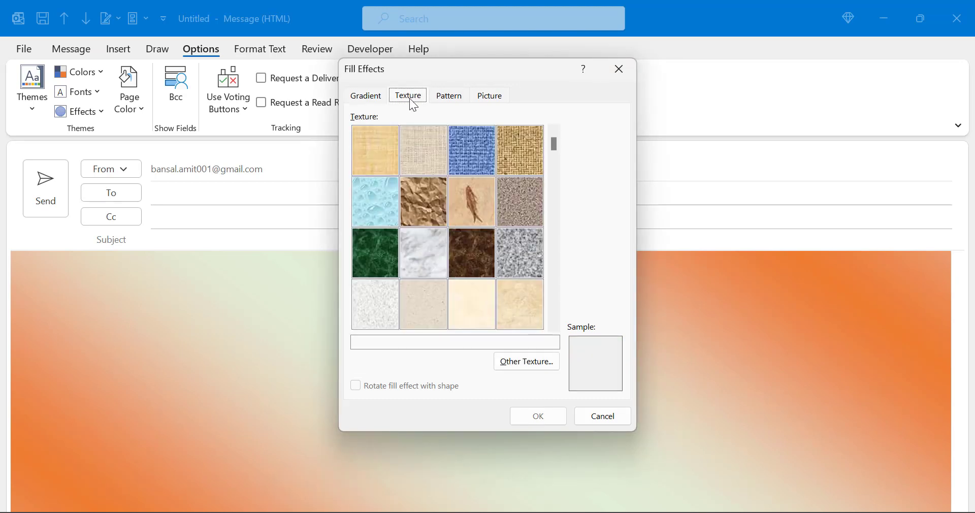
{"action": "left_click_drag", "start_coordinate": [553, 141], "coordinate": [553, 269]}
{"action": "left_click", "coordinate": [553, 327]}
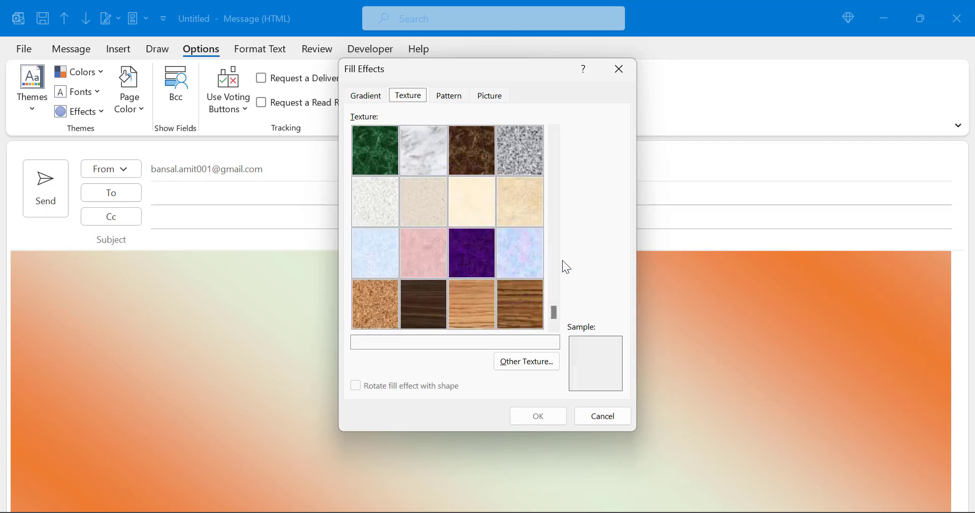
{"action": "left_click", "coordinate": [387, 208]}
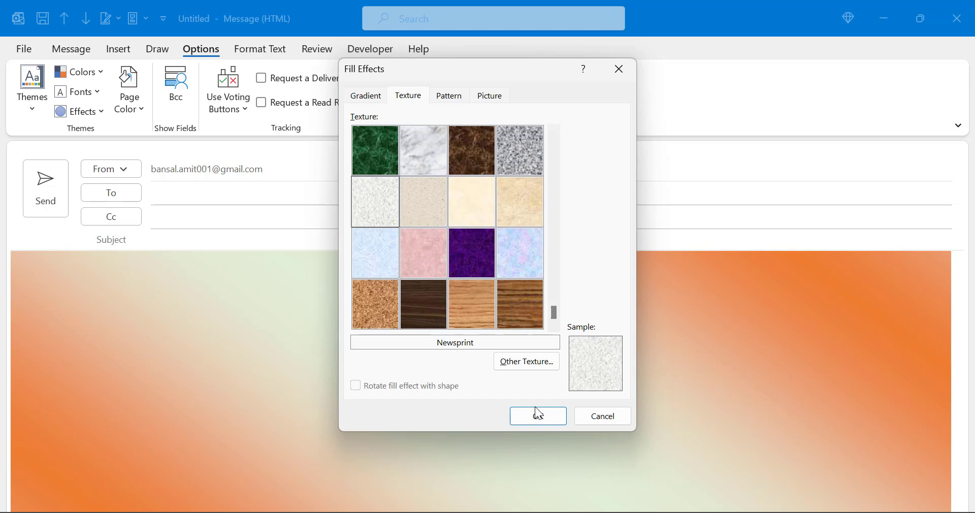
{"action": "left_click", "coordinate": [429, 213]}
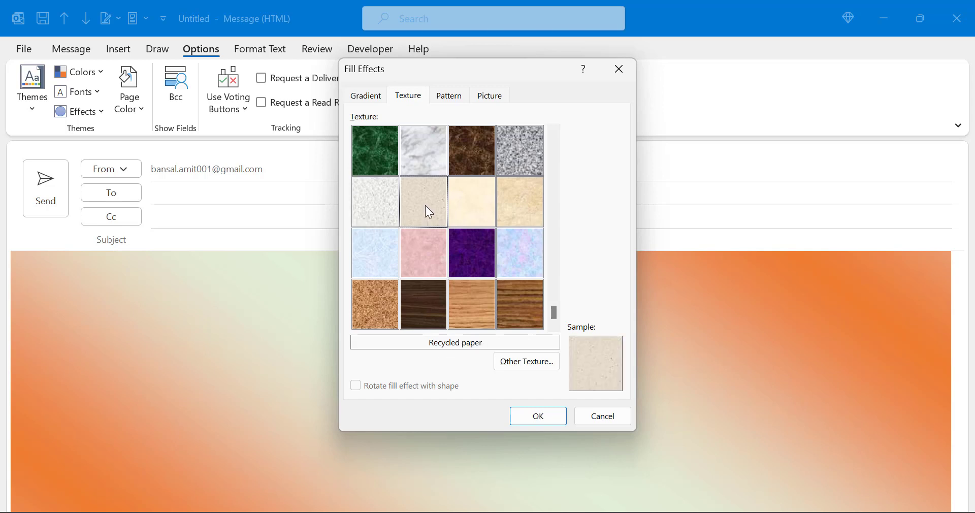
{"action": "left_click", "coordinate": [471, 212]}
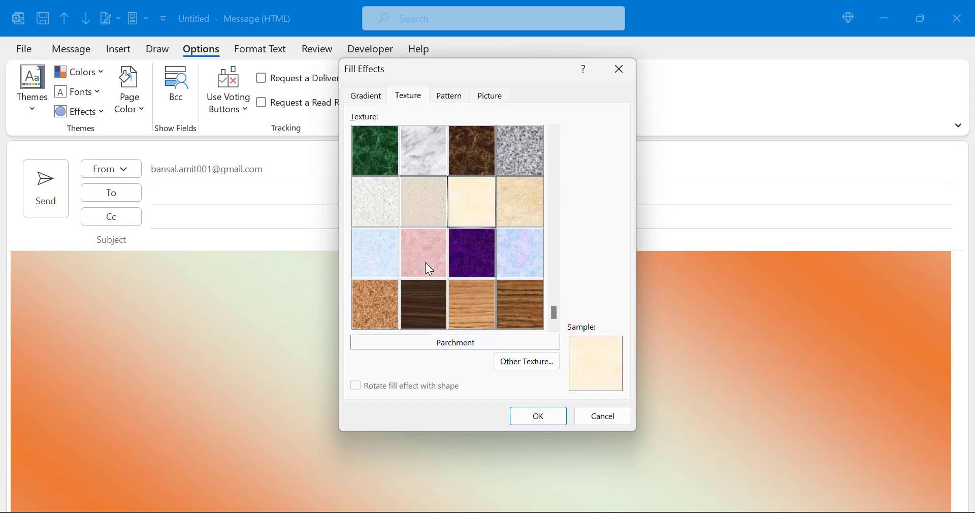
{"action": "left_click", "coordinate": [527, 364]}
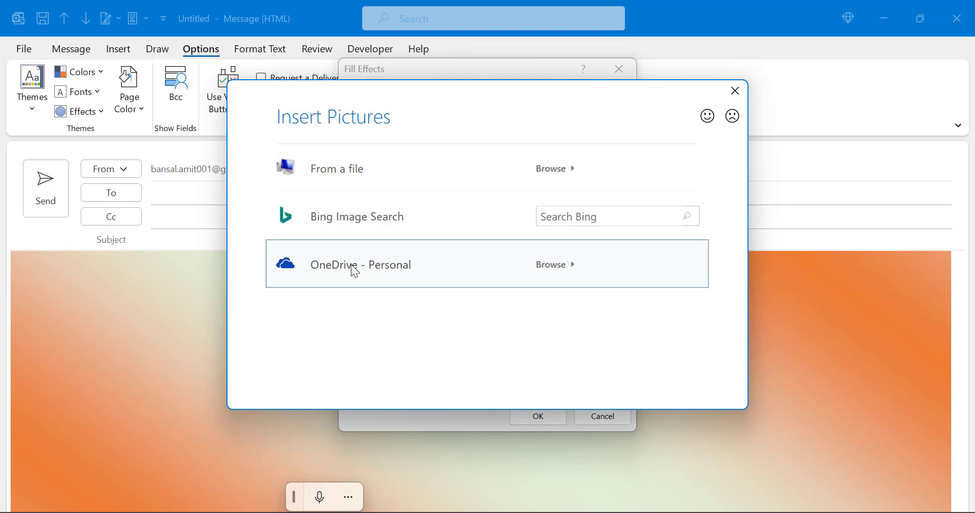
Dismiss Insert Pictures and preview Slashes, Dark upward diagonal, Large checker board and Large grid patterns.
{"action": "left_click", "coordinate": [737, 91]}
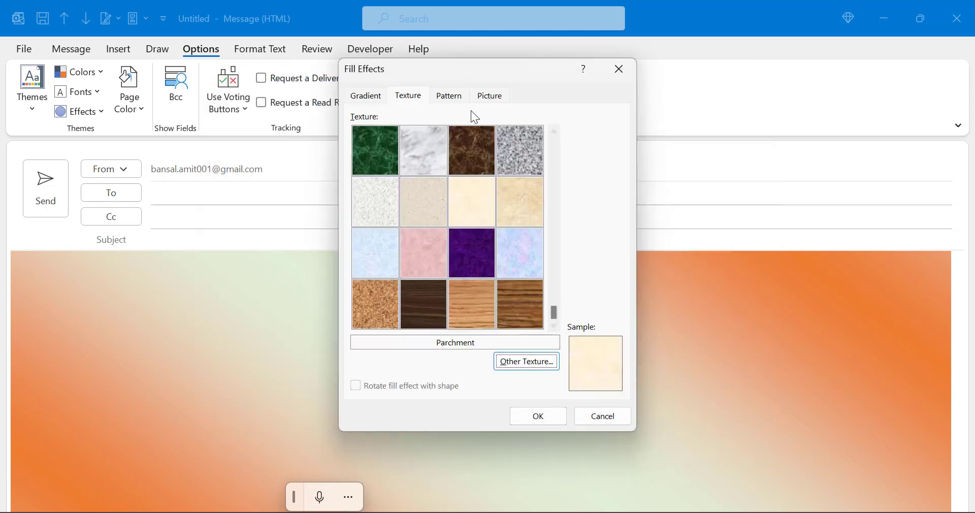
{"action": "left_click", "coordinate": [449, 96]}
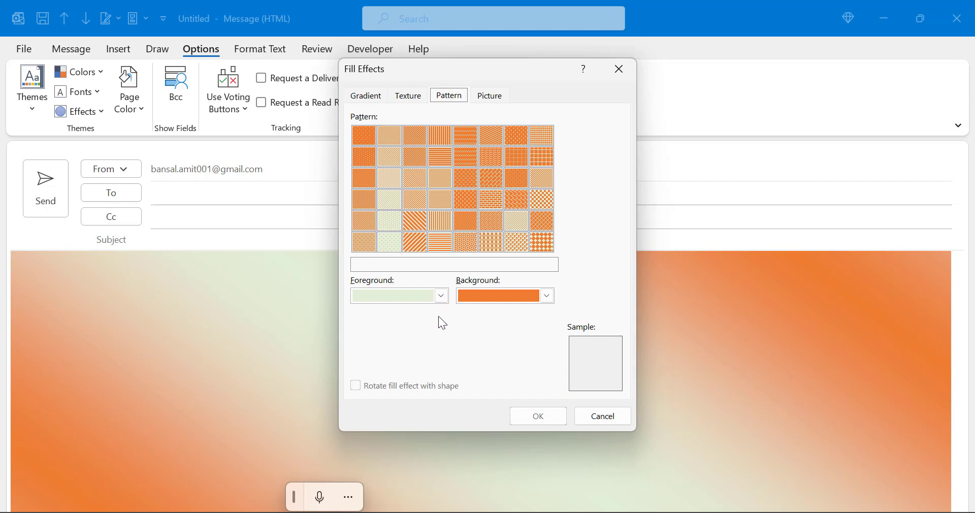
{"action": "left_click", "coordinate": [366, 95]}
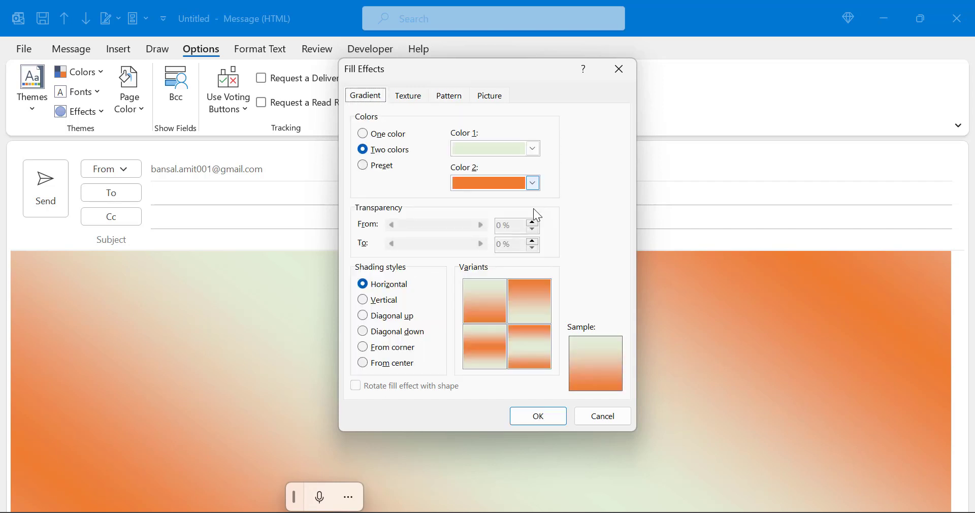
{"action": "left_click", "coordinate": [450, 96]}
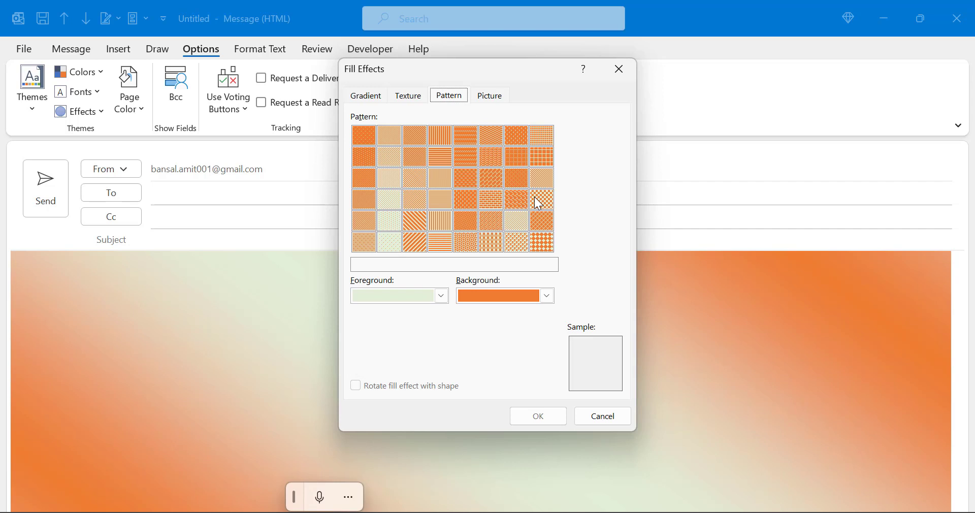
{"action": "left_click", "coordinate": [457, 161]}
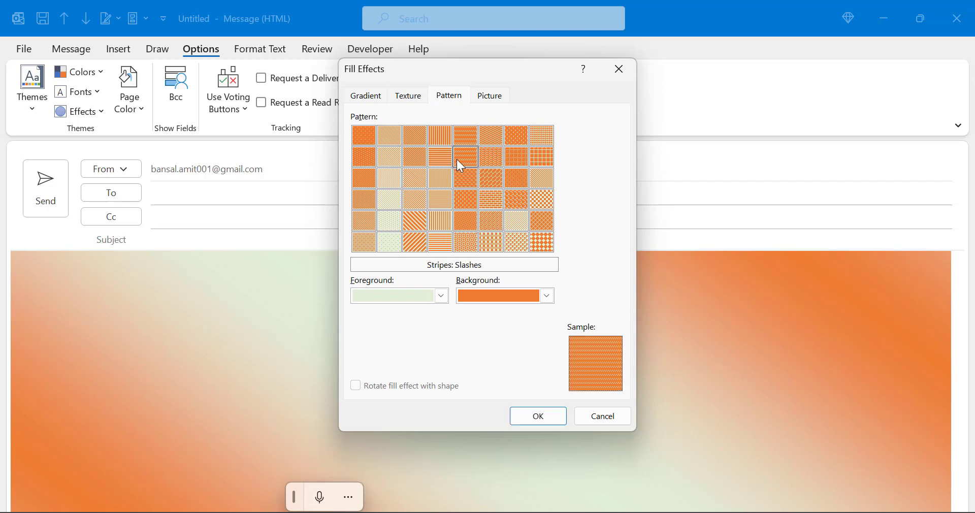
{"action": "left_click", "coordinate": [414, 203]}
{"action": "left_click", "coordinate": [543, 200]}
{"action": "left_click", "coordinate": [543, 159]}
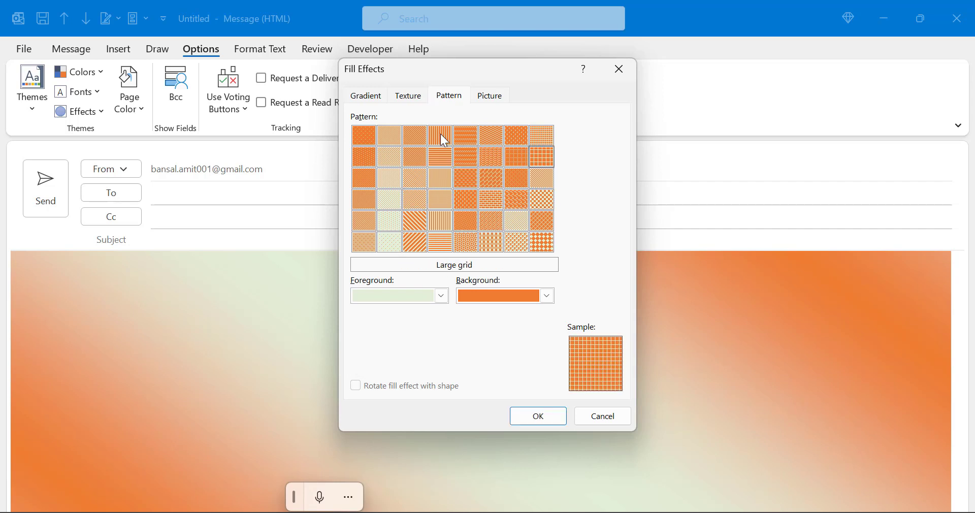
Check the Picture tab's chooser, cancel it, and apply the two-colour gradient background.
{"action": "left_click", "coordinate": [489, 102]}
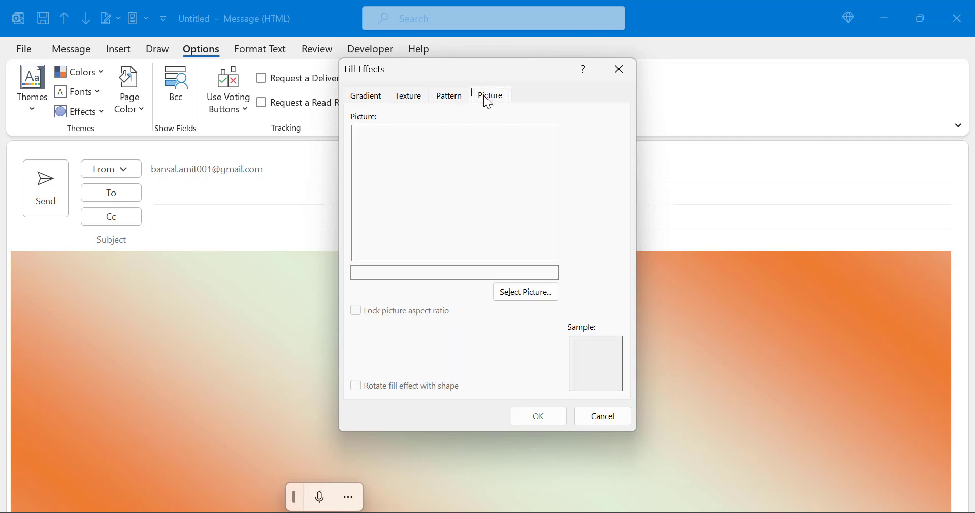
{"action": "left_click", "coordinate": [519, 289]}
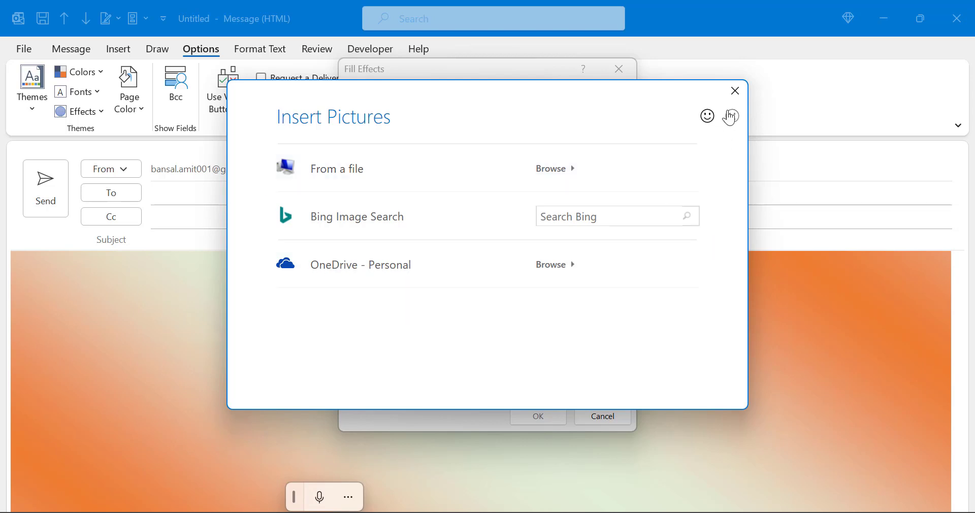
{"action": "left_click", "coordinate": [736, 90]}
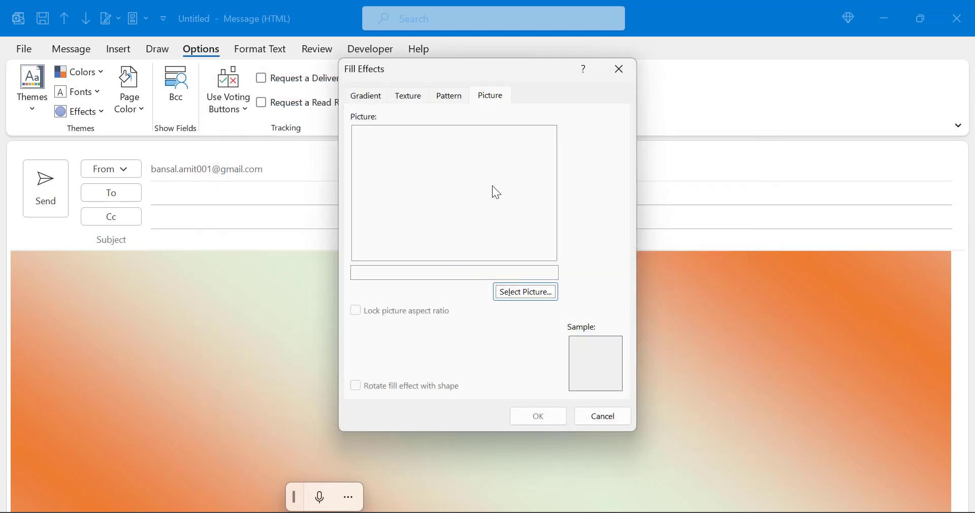
{"action": "left_click", "coordinate": [362, 98]}
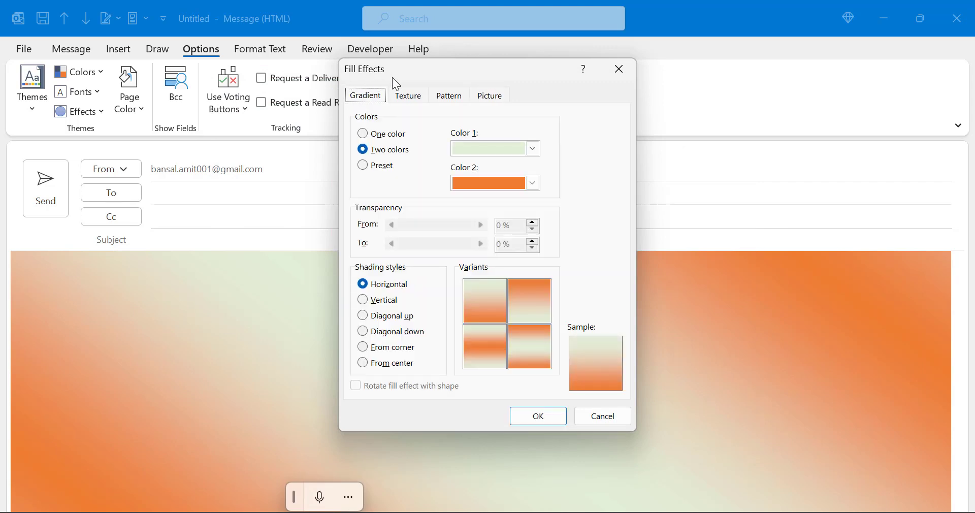
{"action": "left_click", "coordinate": [538, 417]}
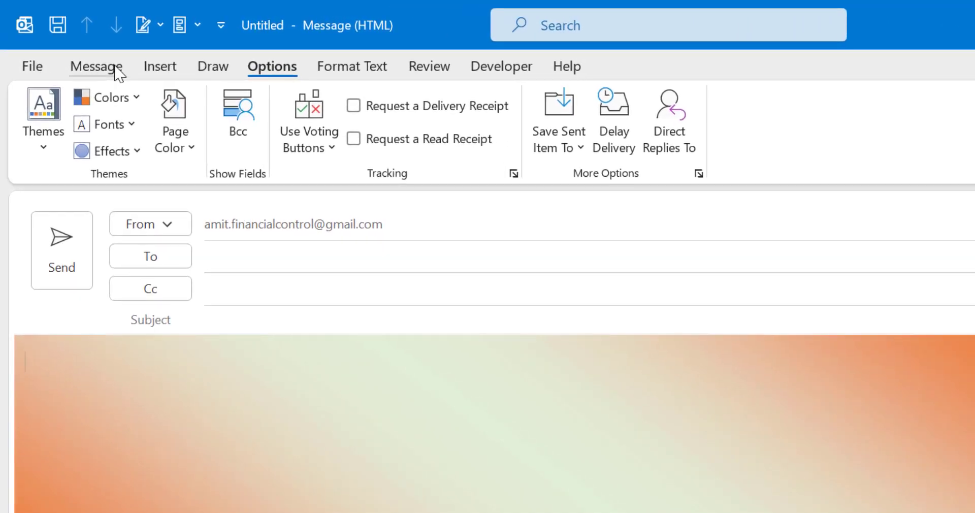
Set the body font to bold Verdana 14, typing then undoing a test 'Dear Sir' greeting.
{"action": "left_click", "coordinate": [116, 71]}
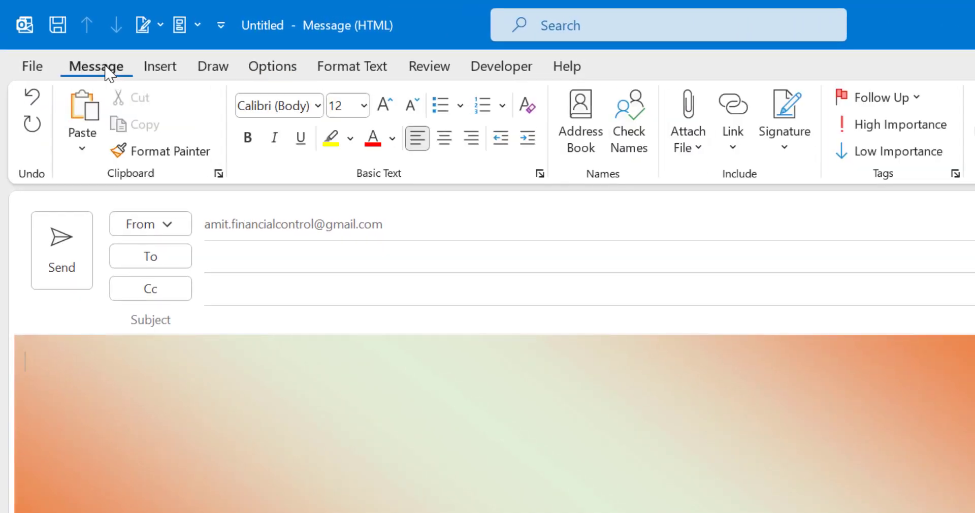
{"action": "left_click", "coordinate": [318, 106]}
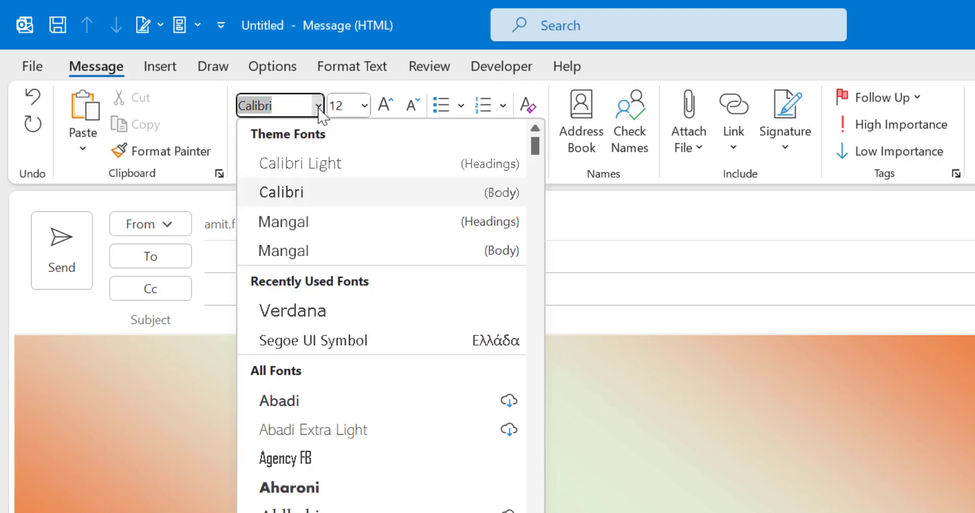
{"action": "type", "text": "Verdana"}
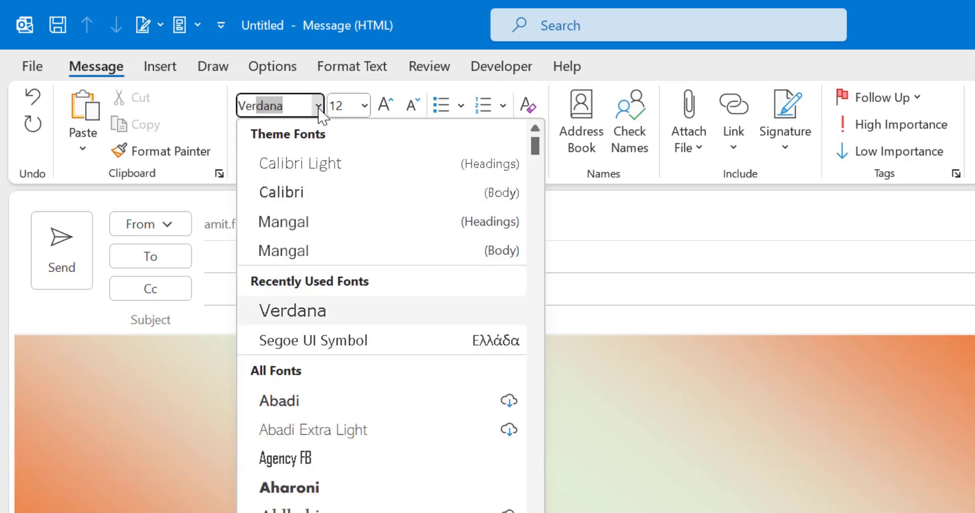
{"action": "key", "text": "Tab"}
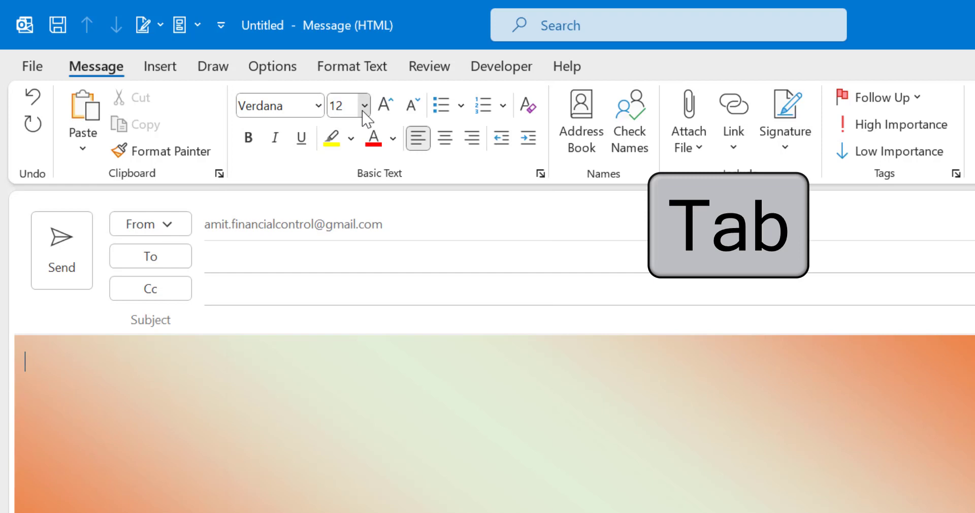
{"action": "left_click", "coordinate": [364, 106]}
{"action": "left_click", "coordinate": [357, 263]}
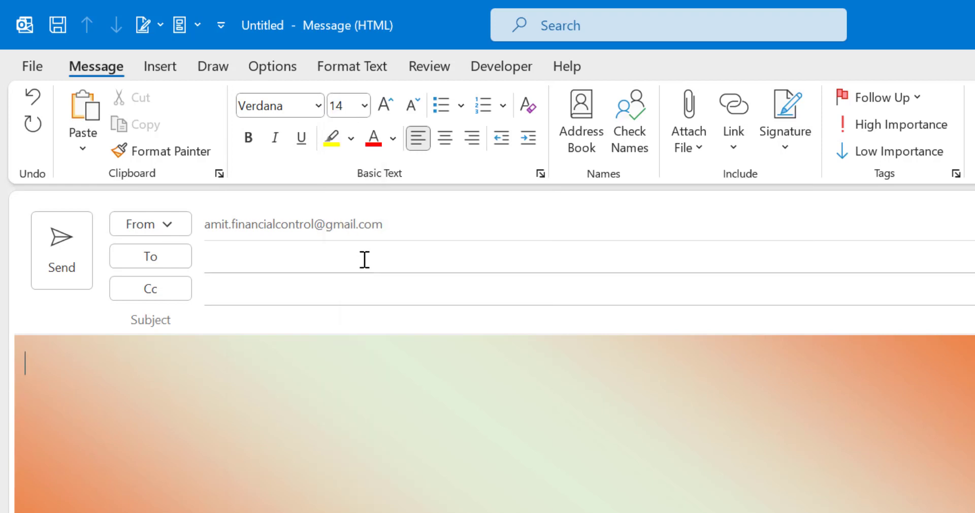
{"action": "left_click", "coordinate": [250, 141]}
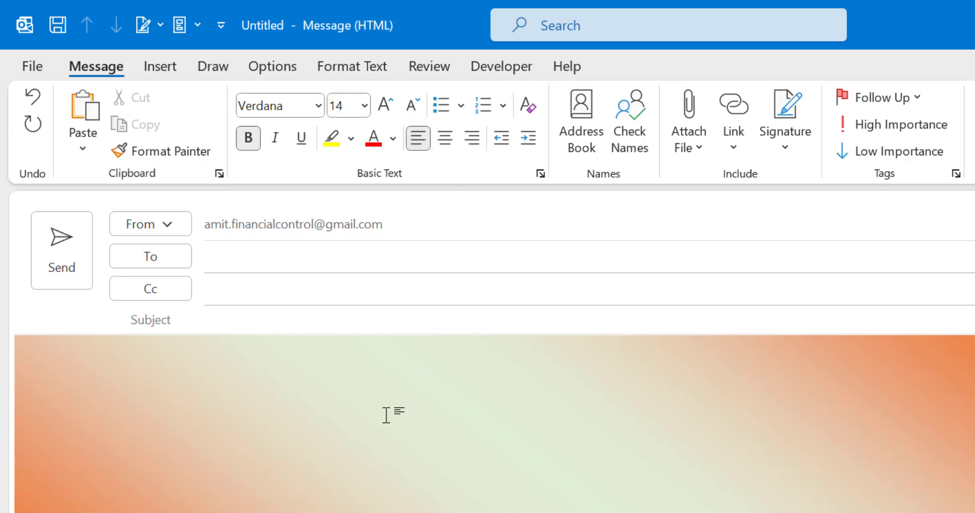
{"action": "type", "text": "Dear Sir"}
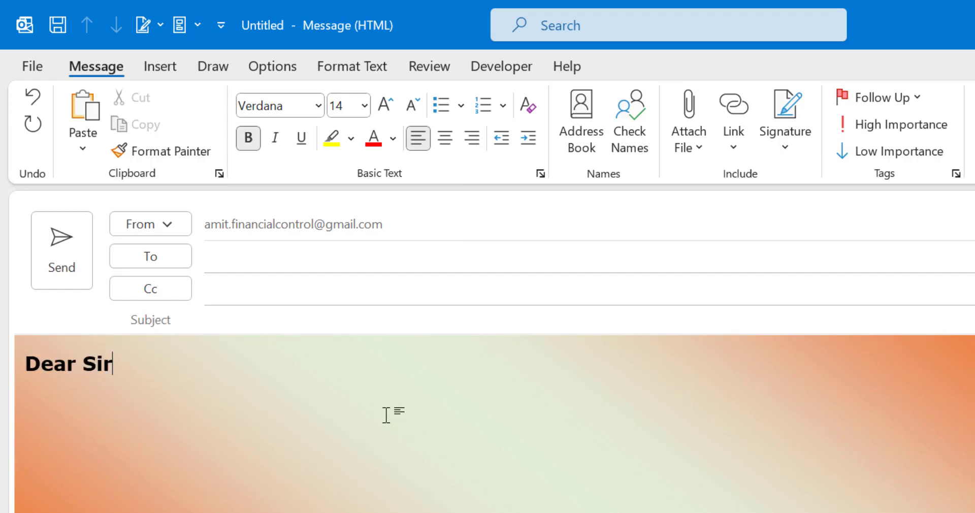
{"action": "key", "text": "ctrl+z"}
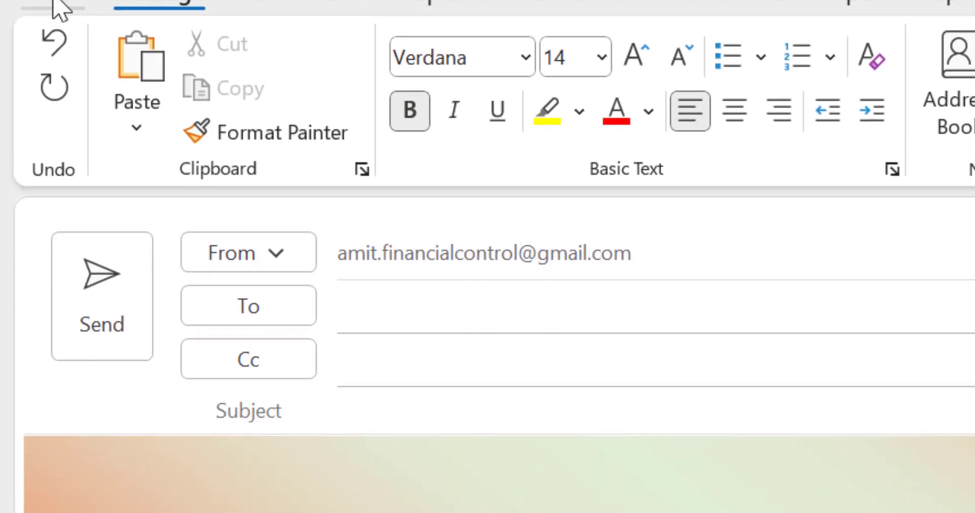
Save the message to the Desktop as HTML (*.htm;*.html), named with a person's name.
{"action": "left_click", "coordinate": [53, 110]}
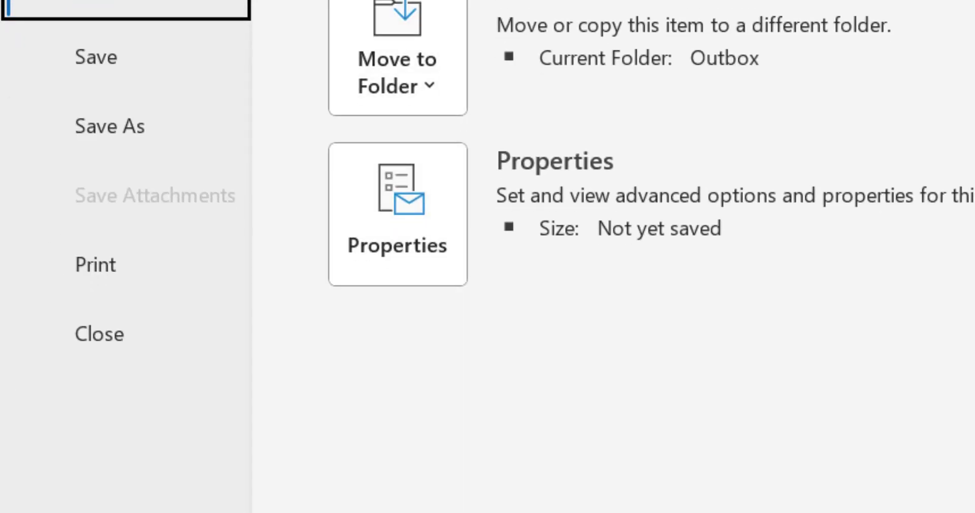
{"action": "left_click", "coordinate": [116, 128]}
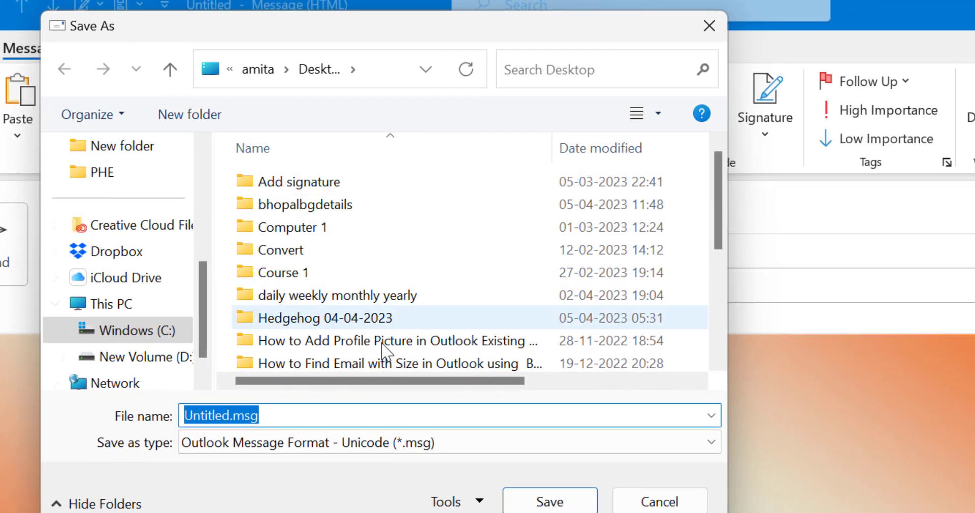
{"action": "left_click", "coordinate": [127, 307]}
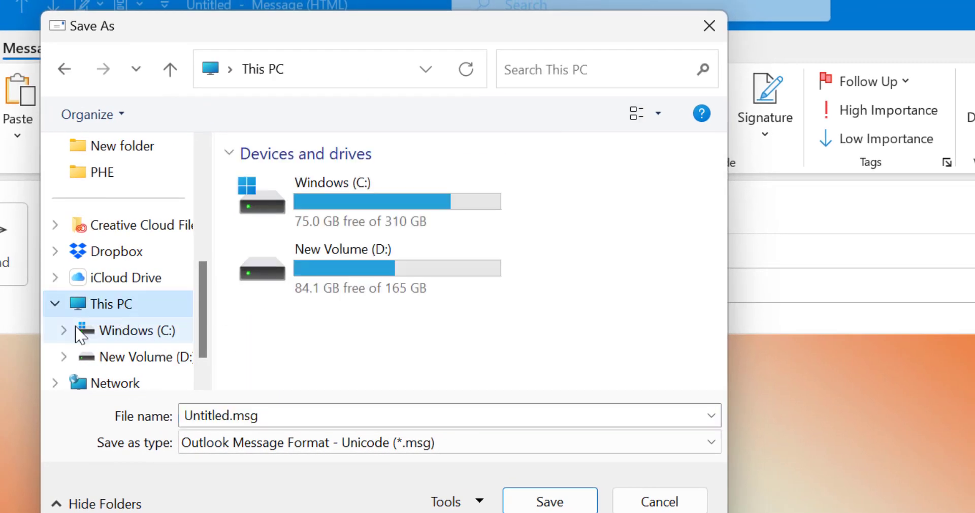
{"action": "scroll", "coordinate": [122, 351], "scroll_direction": "up", "scroll_amount": 5}
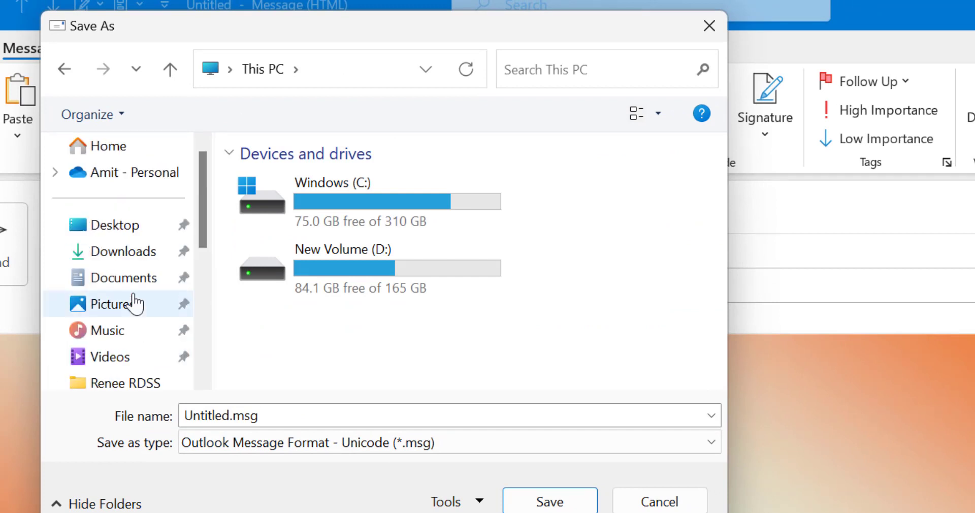
{"action": "left_click", "coordinate": [122, 226]}
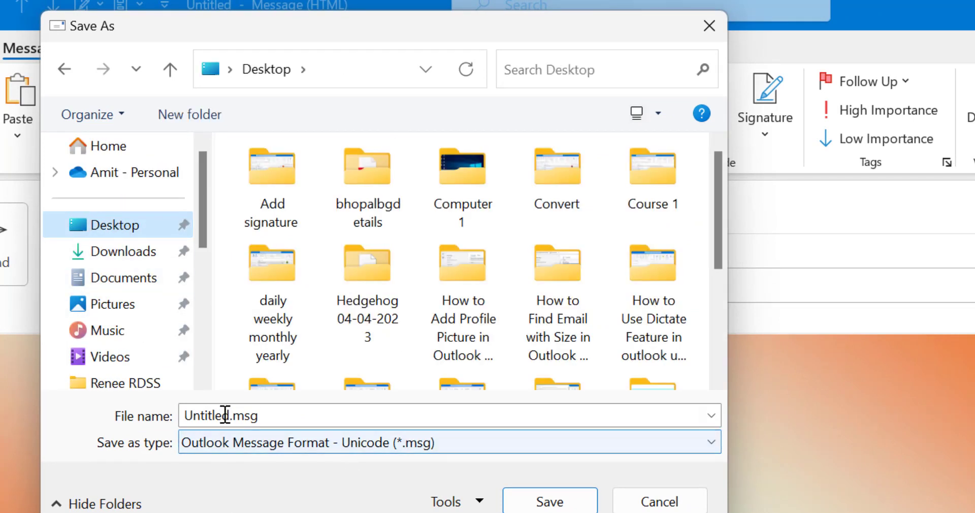
{"action": "left_click", "coordinate": [284, 412]}
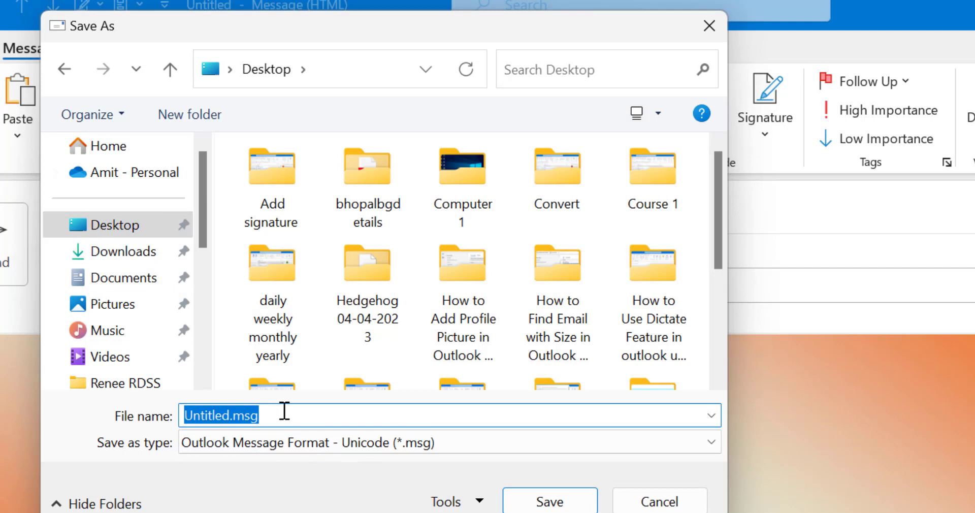
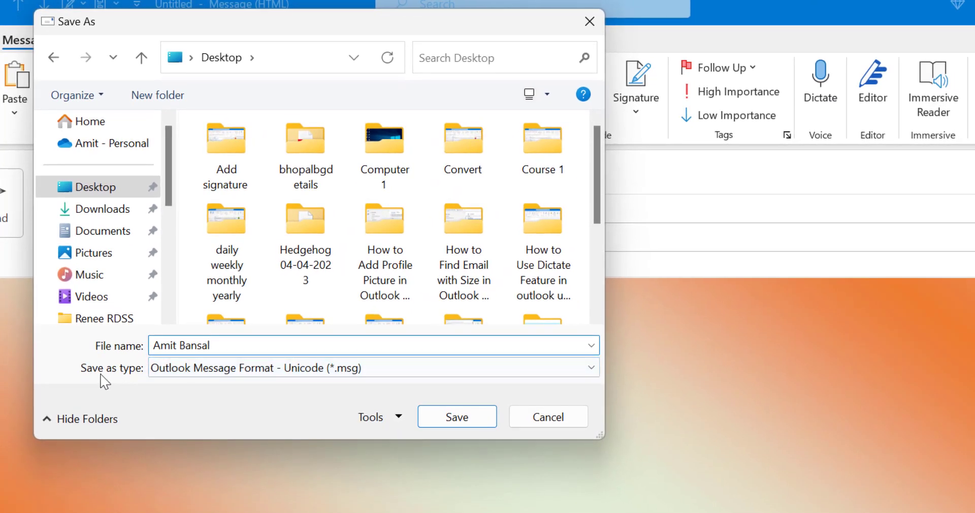
{"action": "left_click", "coordinate": [394, 371]}
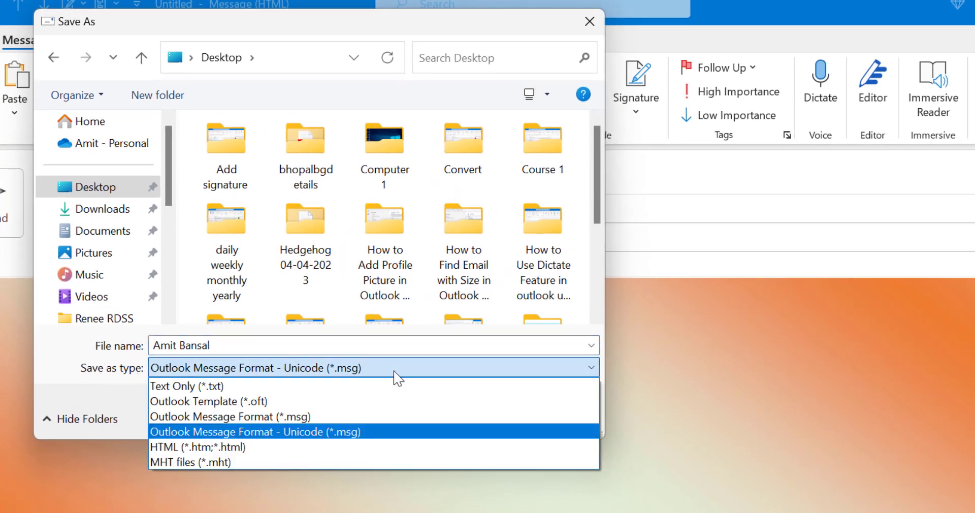
{"action": "left_click", "coordinate": [223, 448]}
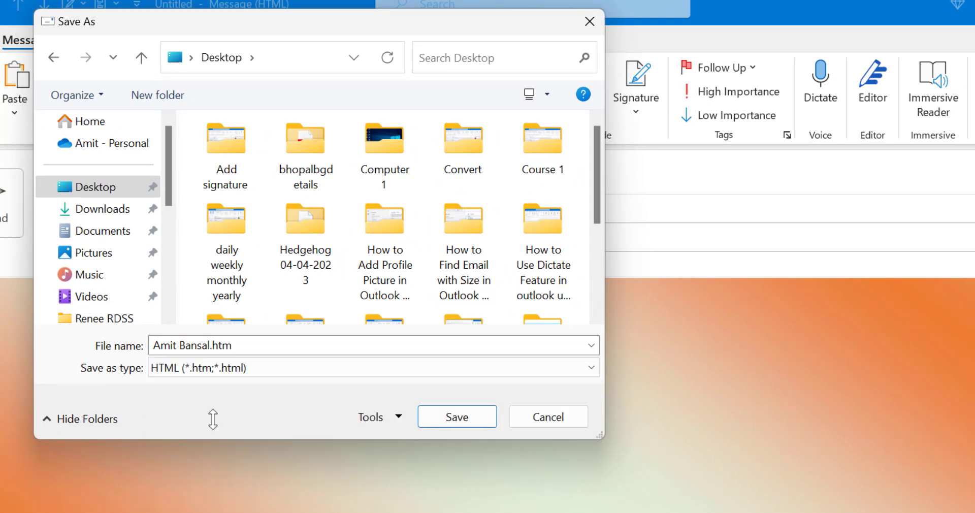
{"action": "left_click", "coordinate": [474, 422]}
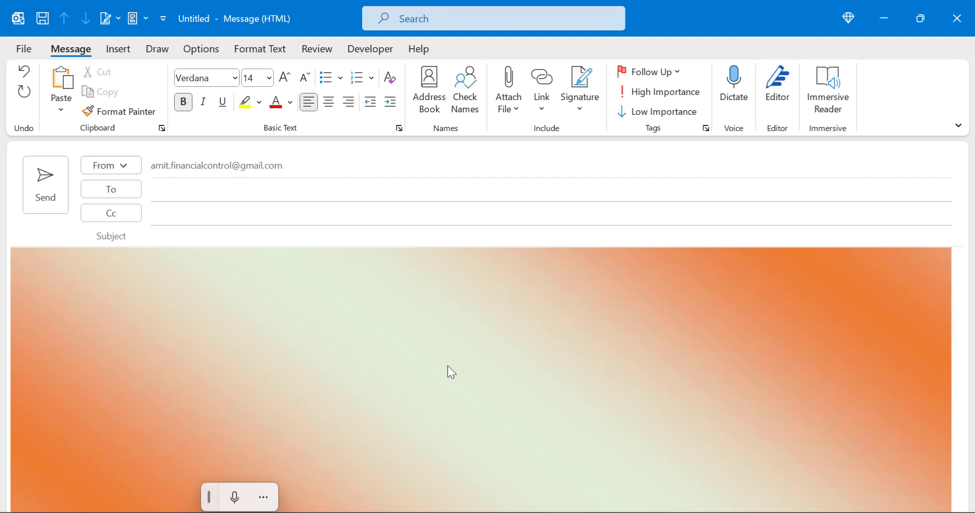
Close the draft without saving changes, glance at the Desktop, and return to the inbox.
{"action": "left_click", "coordinate": [957, 19]}
{"action": "left_click", "coordinate": [495, 306]}
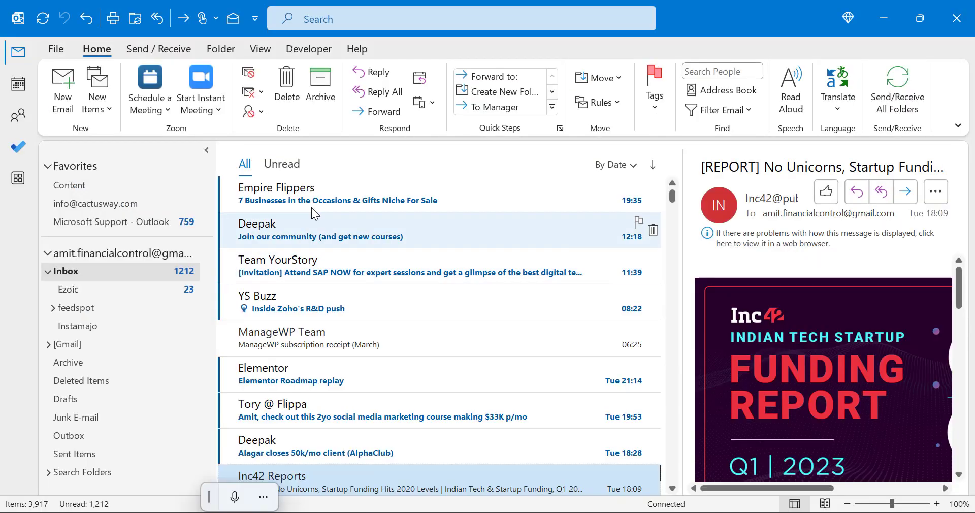
{"action": "key", "text": "super+d"}
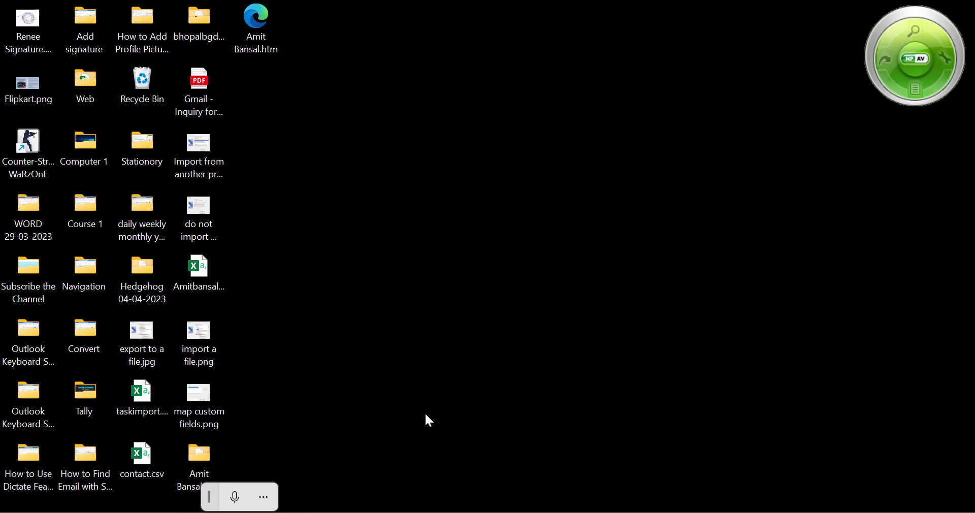
{"action": "key", "text": "super+d"}
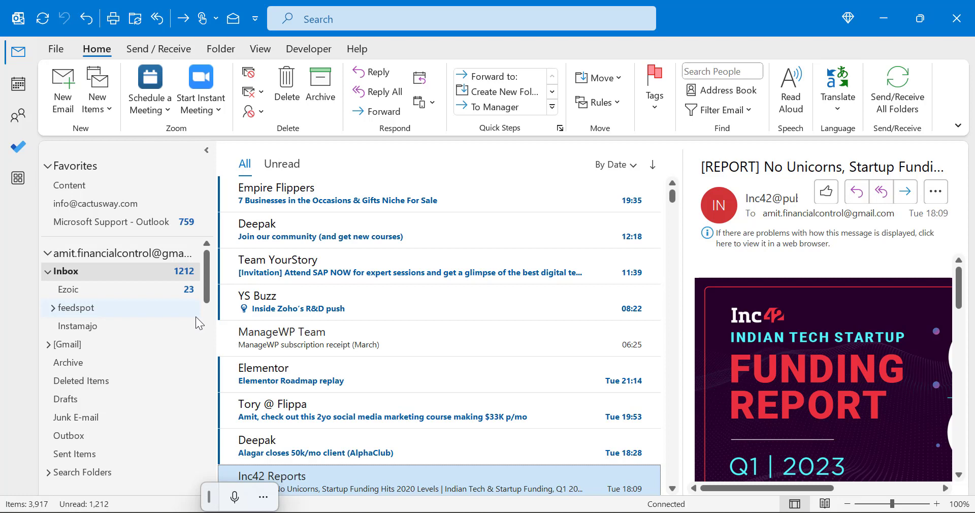
Open File Explorer and go to the %appdata%\microsoft\stationery folder.
{"action": "mouse_move", "coordinate": [445, 491]}
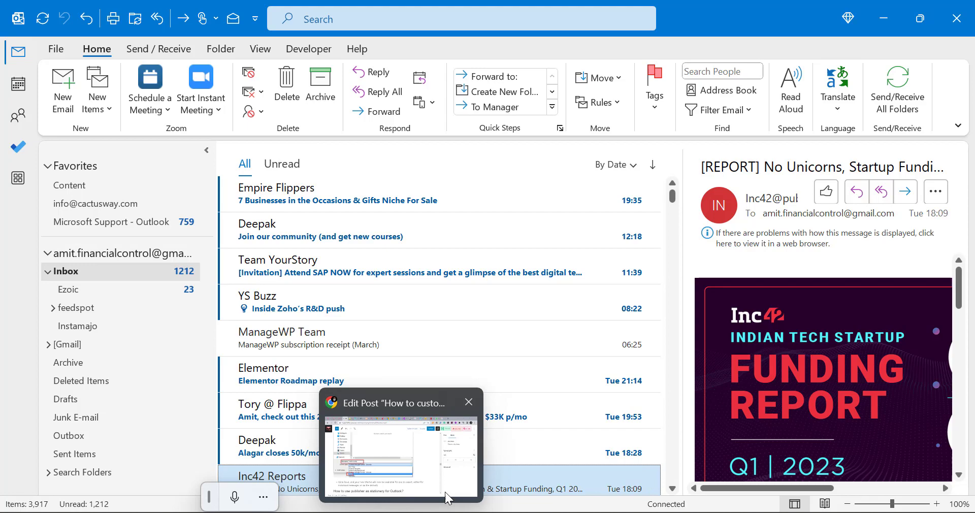
{"action": "left_click", "coordinate": [457, 511]}
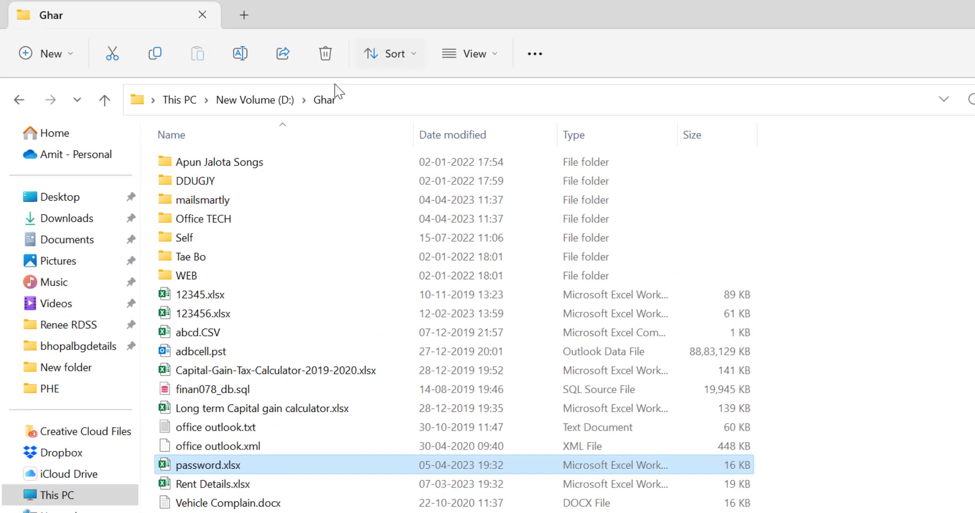
{"action": "left_click", "coordinate": [377, 106]}
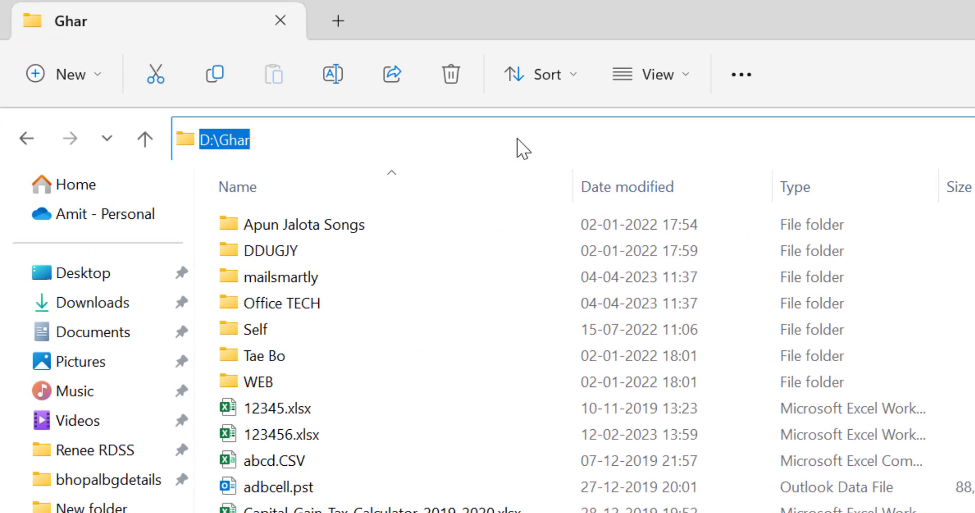
{"action": "type", "text": "%appdata%\\microsoft\\stationery"}
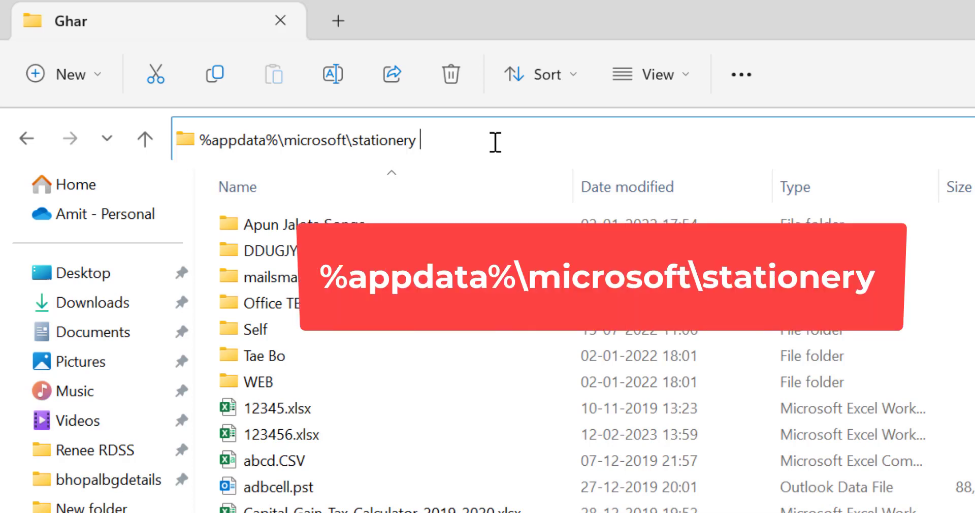
{"action": "key", "text": "Return"}
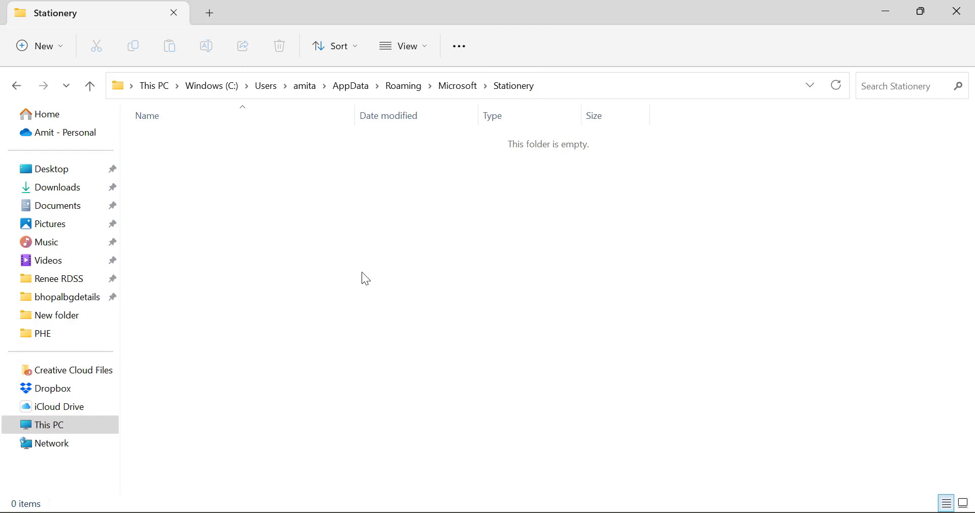
Paste the saved .htm file and its _files folder into Stationery, then return to Outlook.
{"action": "double_click", "coordinate": [400, 15]}
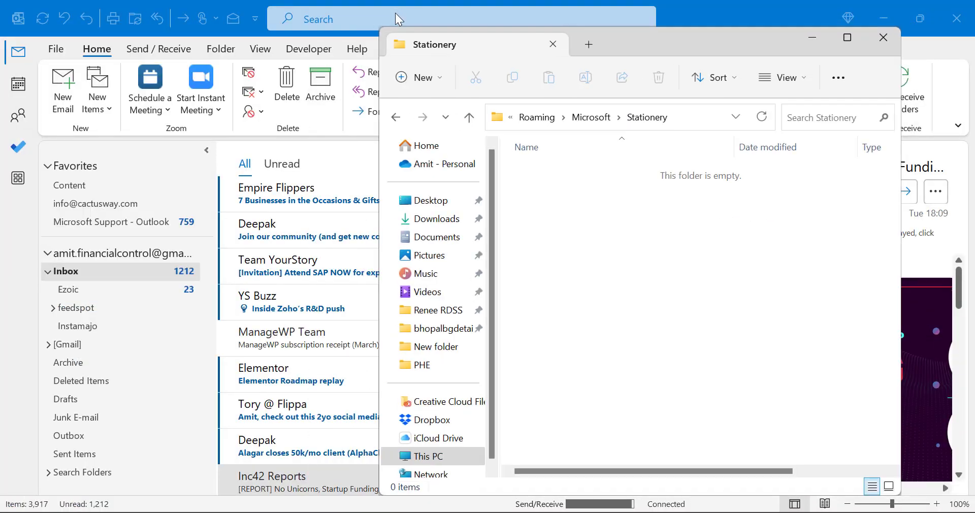
{"action": "double_click", "coordinate": [435, 15]}
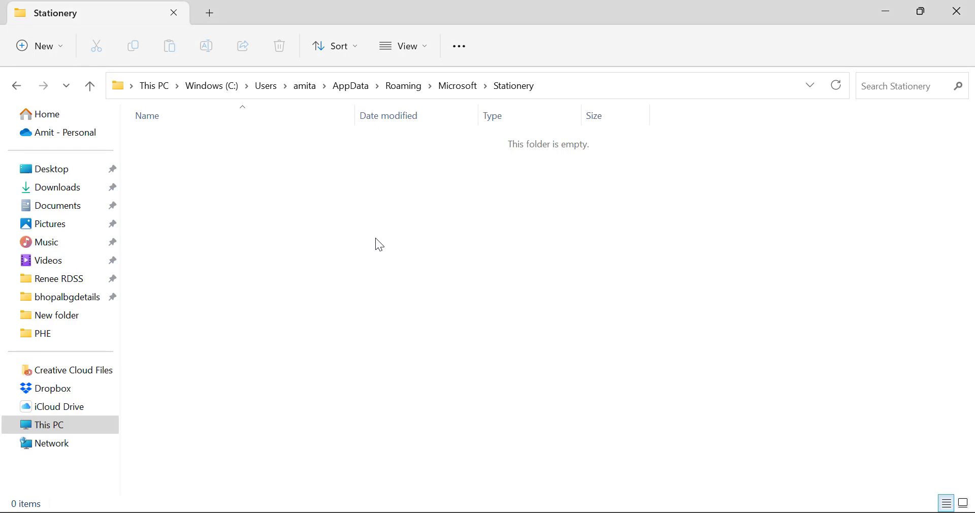
{"action": "key", "text": "ctrl+v"}
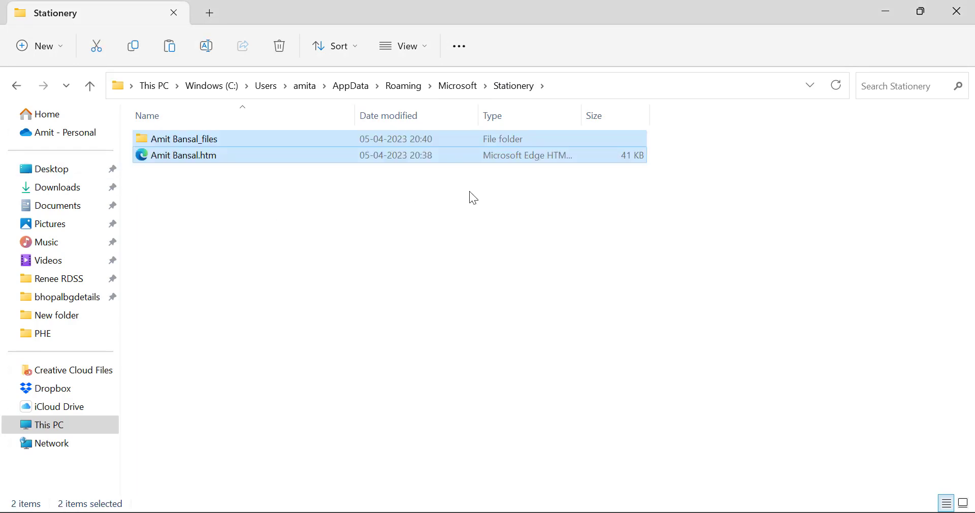
{"action": "left_click", "coordinate": [571, 452]}
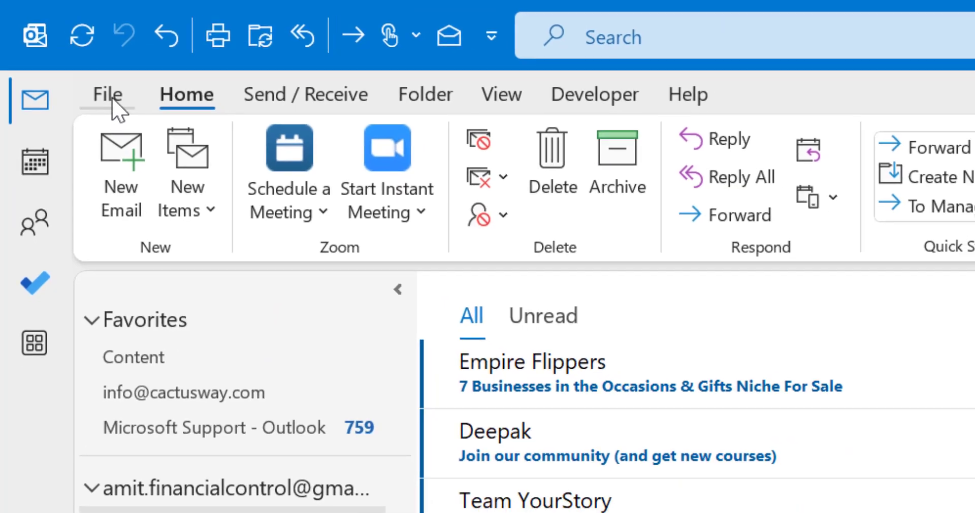
Open the Stationery and Fonts settings under Outlook Options' Mail section.
{"action": "left_click", "coordinate": [107, 95]}
{"action": "left_click", "coordinate": [72, 512]}
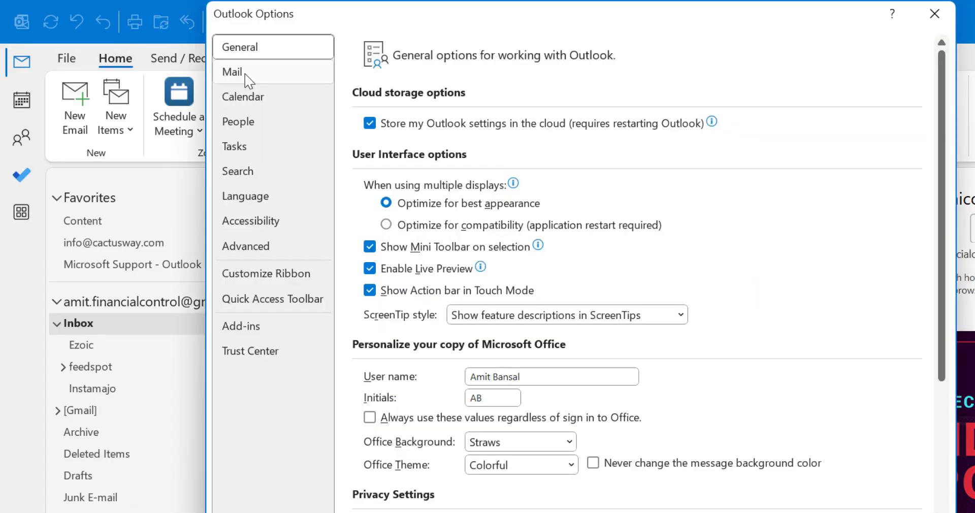
{"action": "left_click", "coordinate": [239, 71]}
{"action": "left_click_drag", "start_coordinate": [370, 26], "coordinate": [233, 41]}
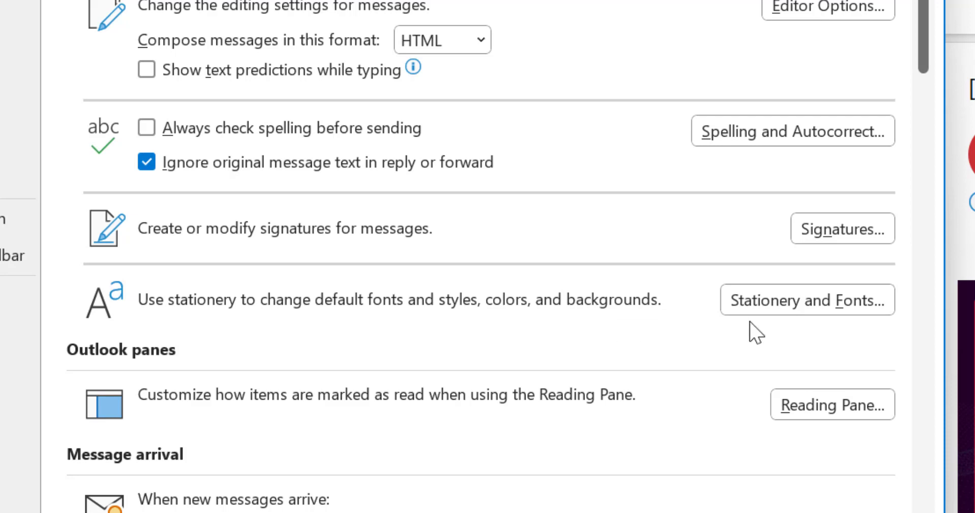
{"action": "left_click", "coordinate": [767, 307]}
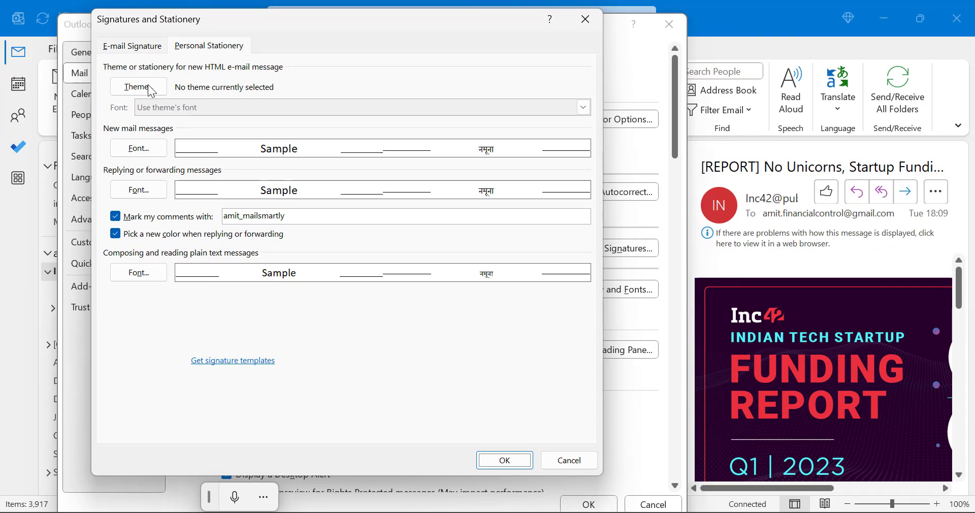
Choose the custom gradient stationery as the theme and confirm all three dialogs with OK.
{"action": "left_click", "coordinate": [123, 89]}
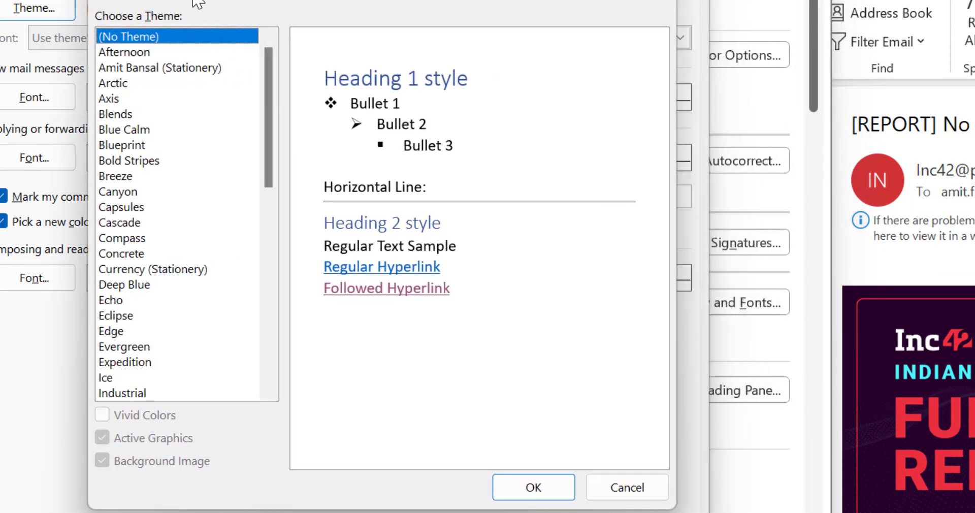
{"action": "left_click_drag", "start_coordinate": [198, 3], "coordinate": [164, 7]}
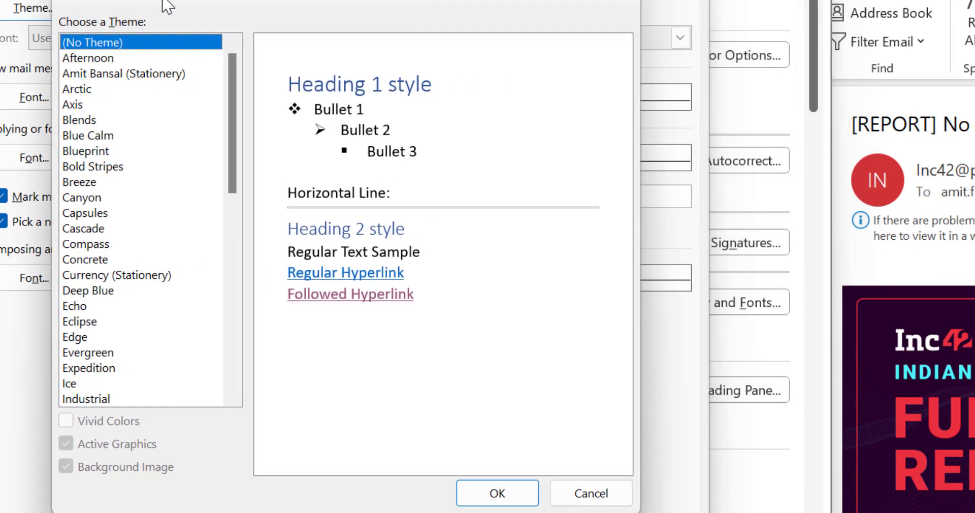
{"action": "left_click", "coordinate": [77, 75]}
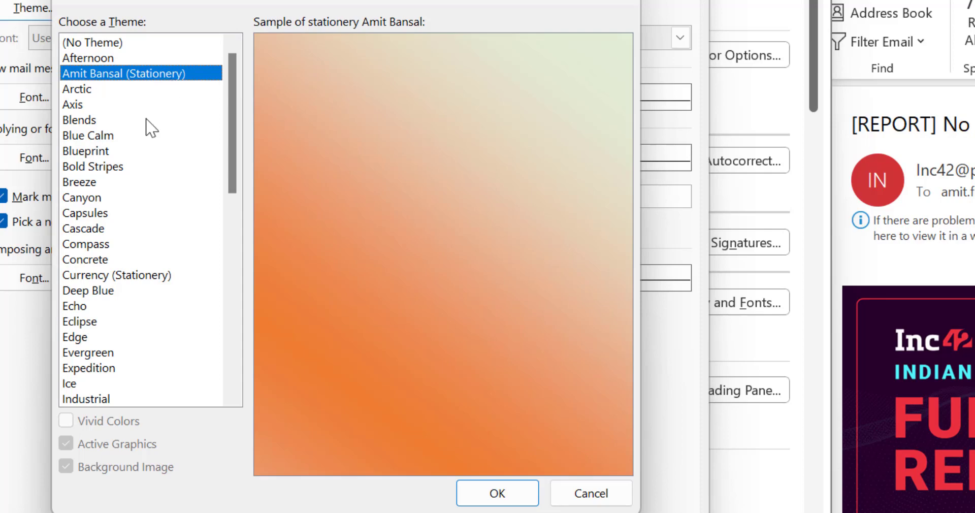
{"action": "left_click", "coordinate": [496, 493]}
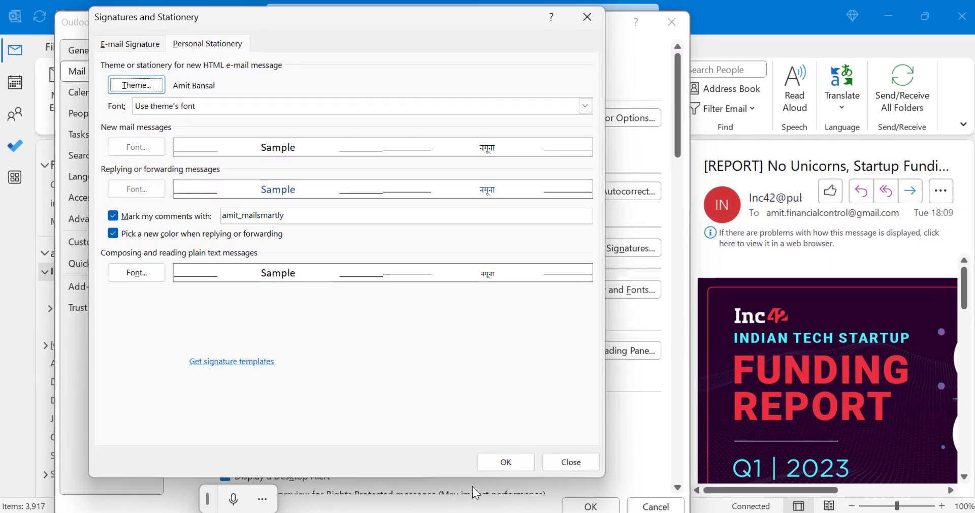
{"action": "left_click", "coordinate": [505, 461]}
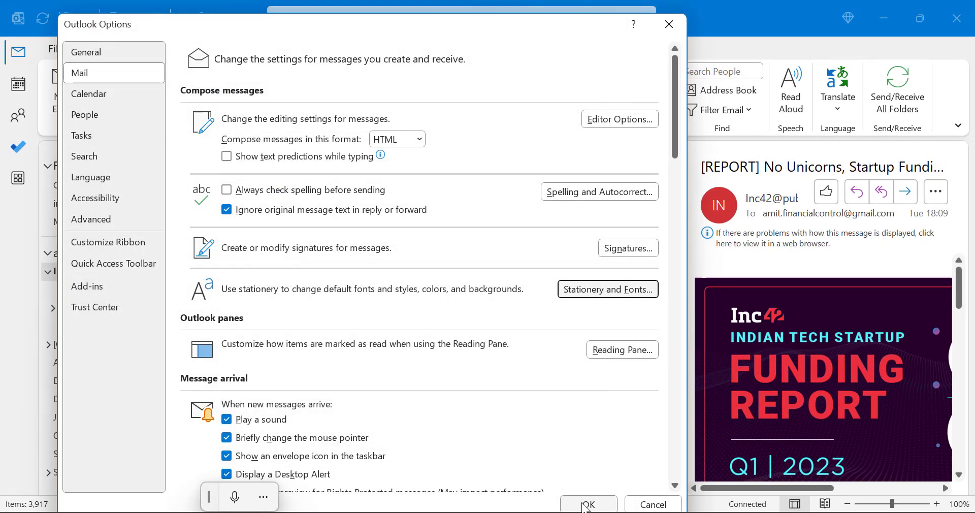
{"action": "left_click", "coordinate": [585, 505]}
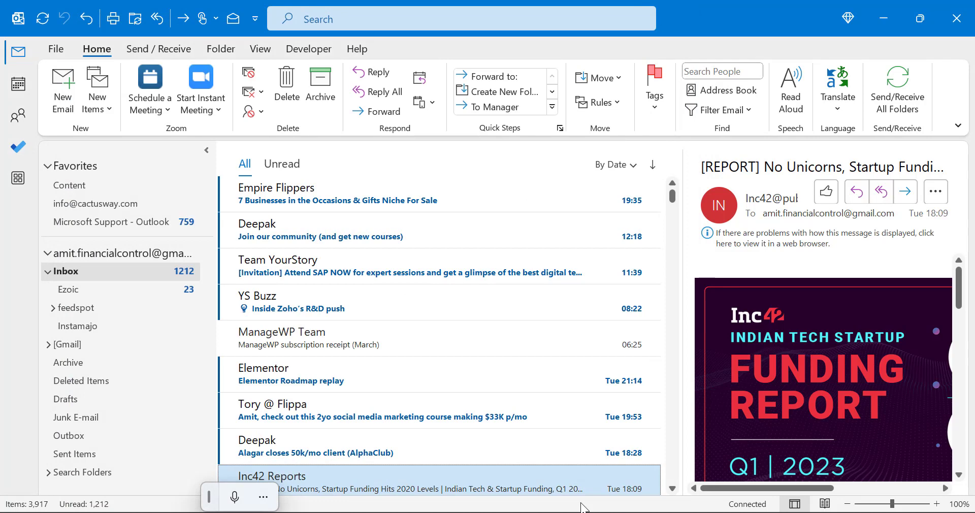
Create a new message on the gradient stationery and confirm the body uses Verdana 14 with bold on.
{"action": "left_click", "coordinate": [68, 93]}
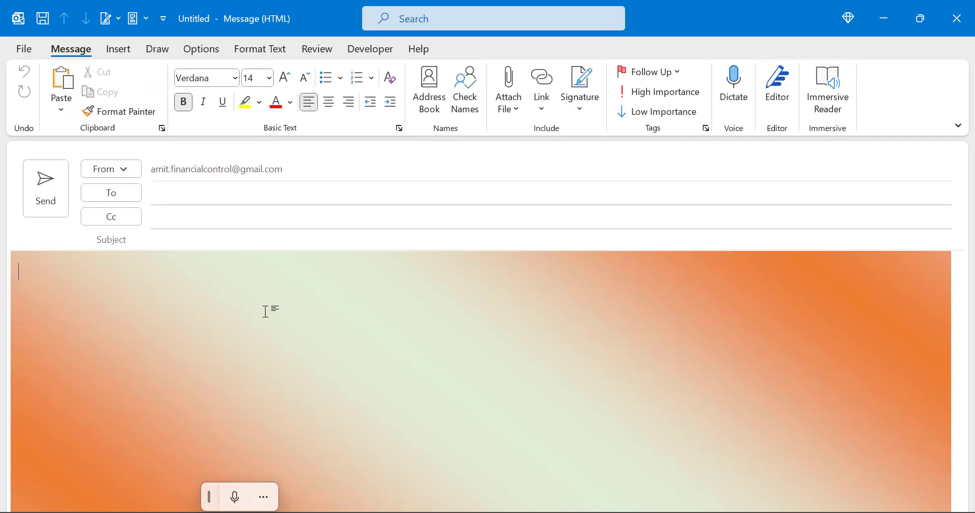
{"action": "left_click", "coordinate": [269, 312]}
{"action": "left_click", "coordinate": [221, 78]}
{"action": "left_click", "coordinate": [260, 78]}
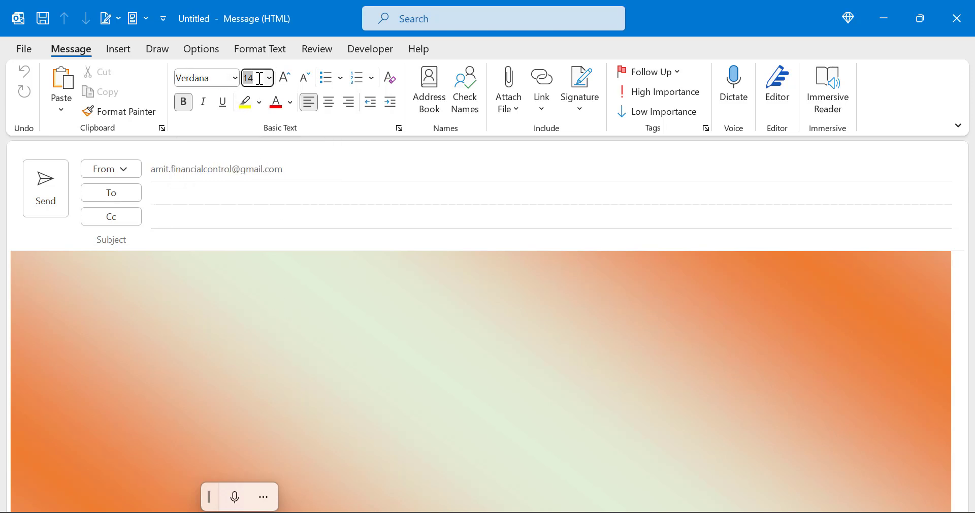
{"action": "left_click", "coordinate": [183, 103]}
{"action": "left_click", "coordinate": [278, 285]}
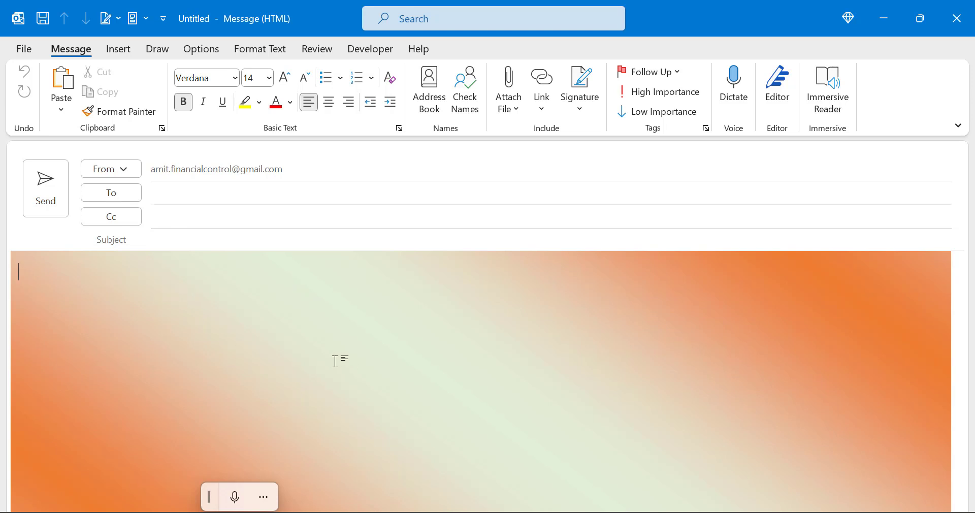
Set the message's page colour to No Color, removing the gradient background.
{"action": "left_click", "coordinate": [199, 50]}
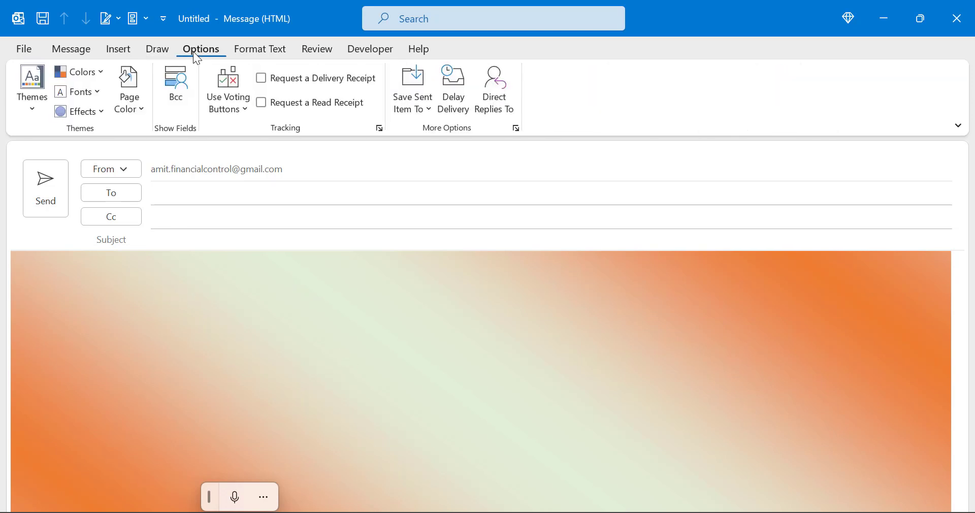
{"action": "left_click", "coordinate": [130, 96]}
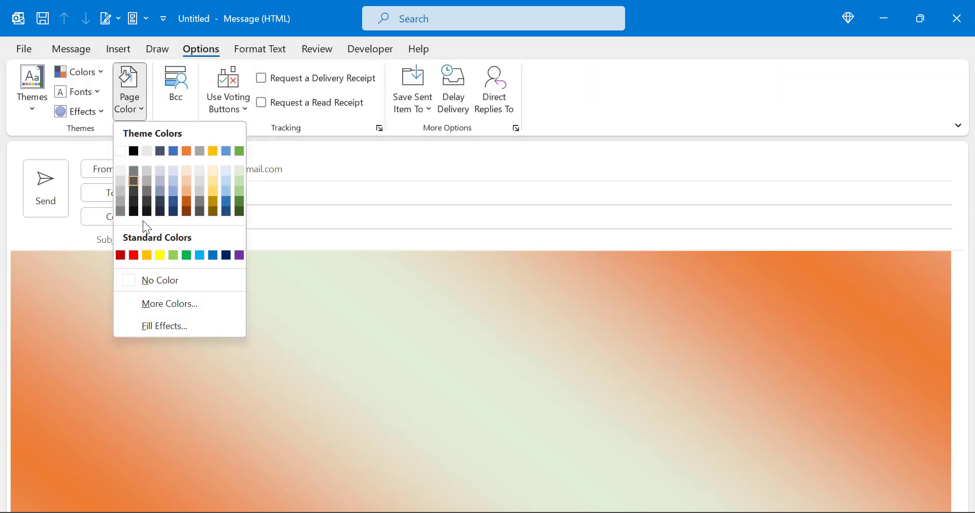
{"action": "left_click", "coordinate": [161, 281]}
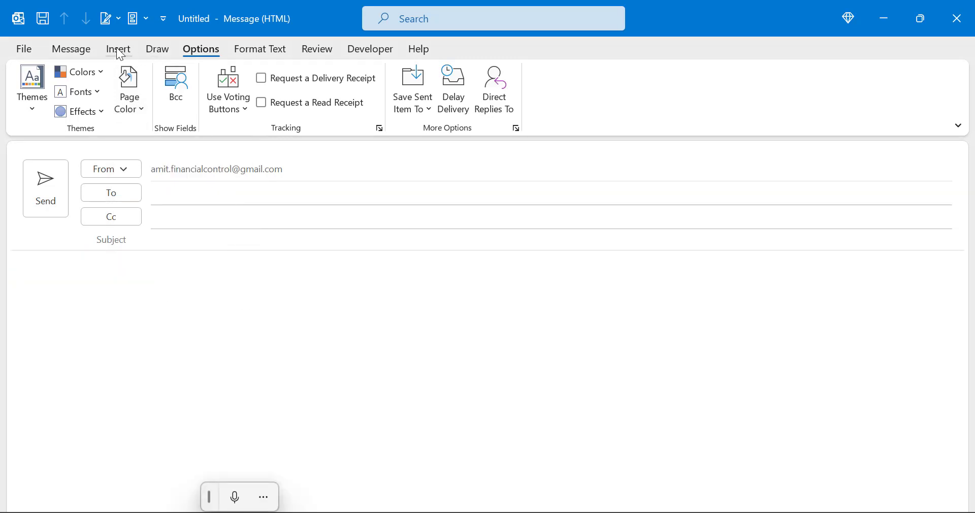
Make the body text Verdana 12 with bold off, testing it with sample text 'dzfbadfbgad'.
{"action": "left_click", "coordinate": [75, 46]}
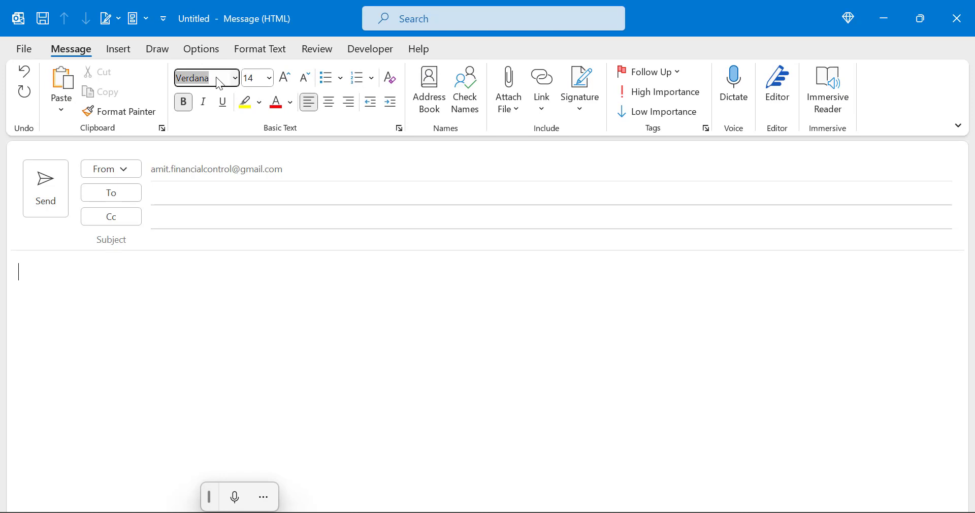
{"action": "left_click", "coordinate": [270, 79]}
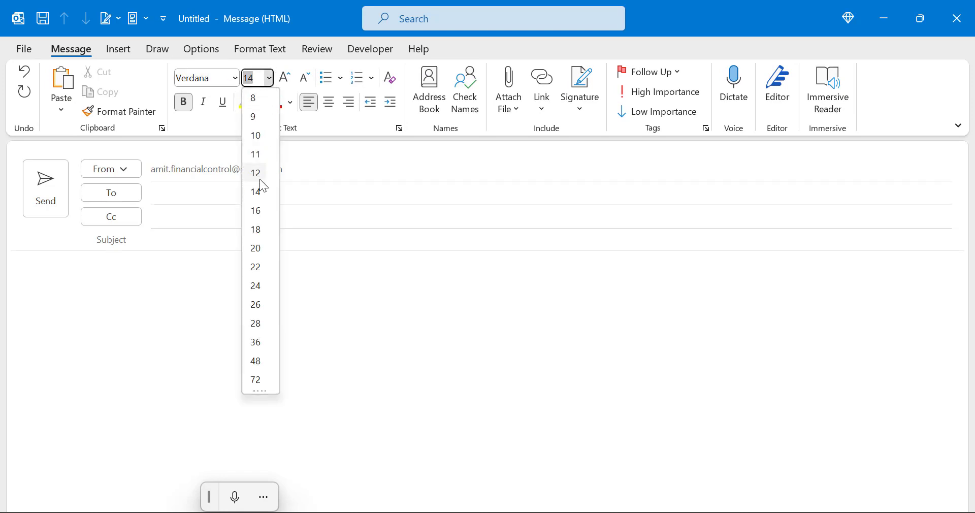
{"action": "left_click", "coordinate": [258, 173]}
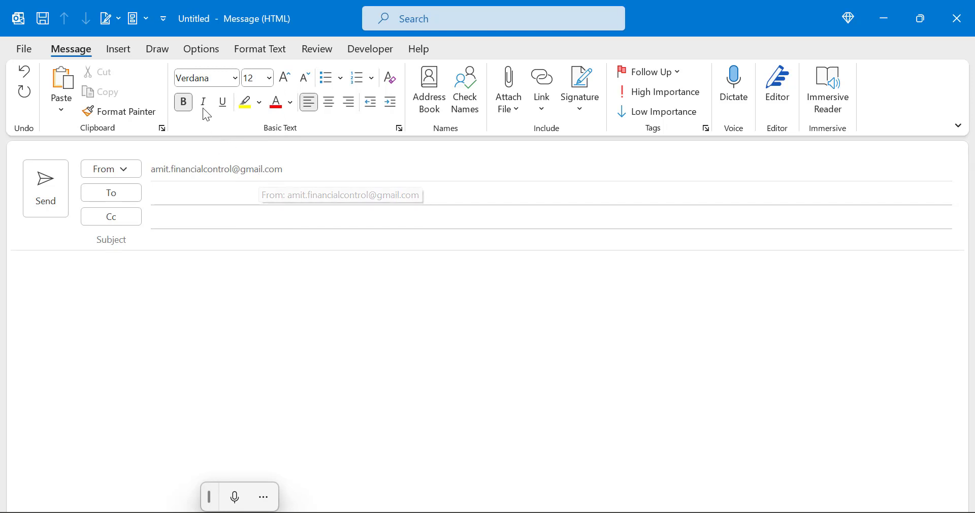
{"action": "left_click", "coordinate": [184, 103]}
{"action": "type", "text": "dzfbadfbgad"}
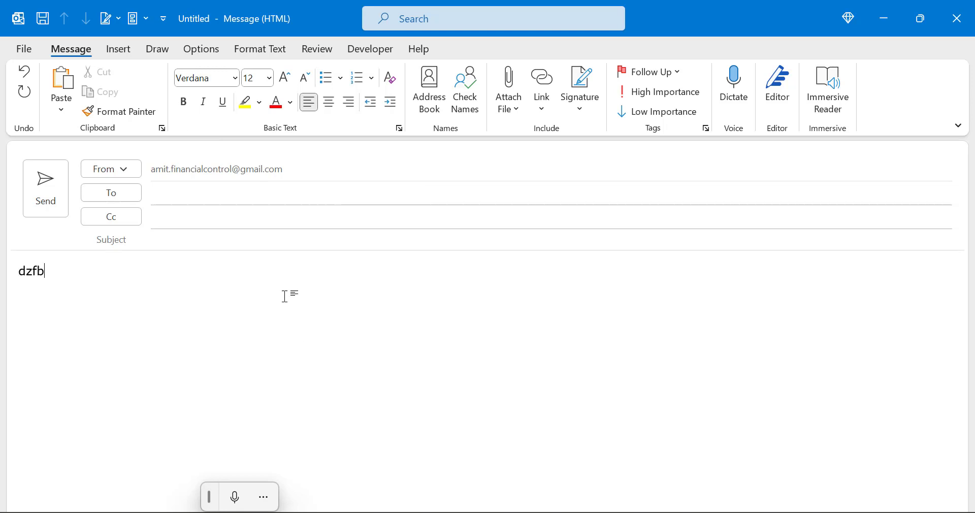
{"action": "key", "text": "BackSpace"}
{"action": "key", "text": "BackSpace"}
{"action": "key", "text": "BackSpace"}
{"action": "key", "text": "BackSpace"}
{"action": "key", "text": "BackSpace"}
{"action": "key", "text": "BackSpace"}
{"action": "key", "text": "BackSpace"}
{"action": "key", "text": "BackSpace"}
{"action": "key", "text": "BackSpace"}
{"action": "key", "text": "BackSpace"}
{"action": "key", "text": "BackSpace"}
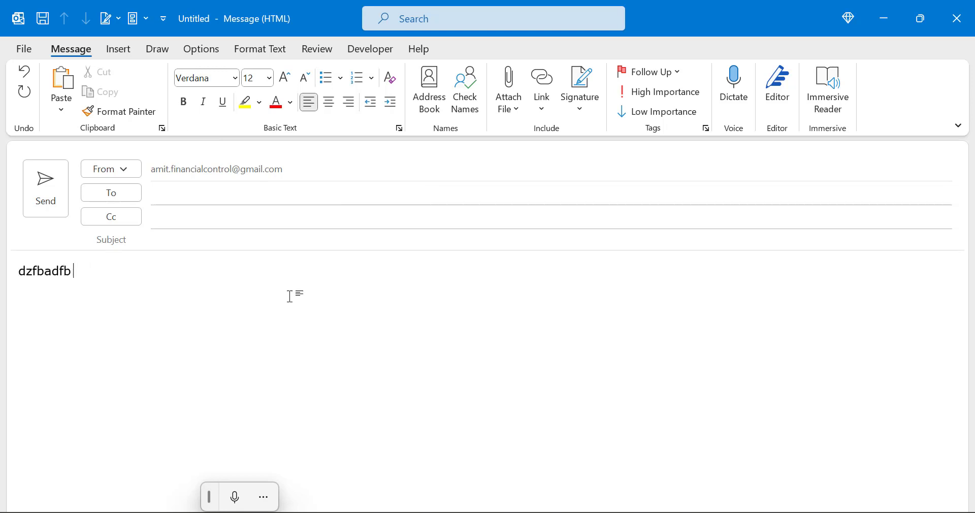